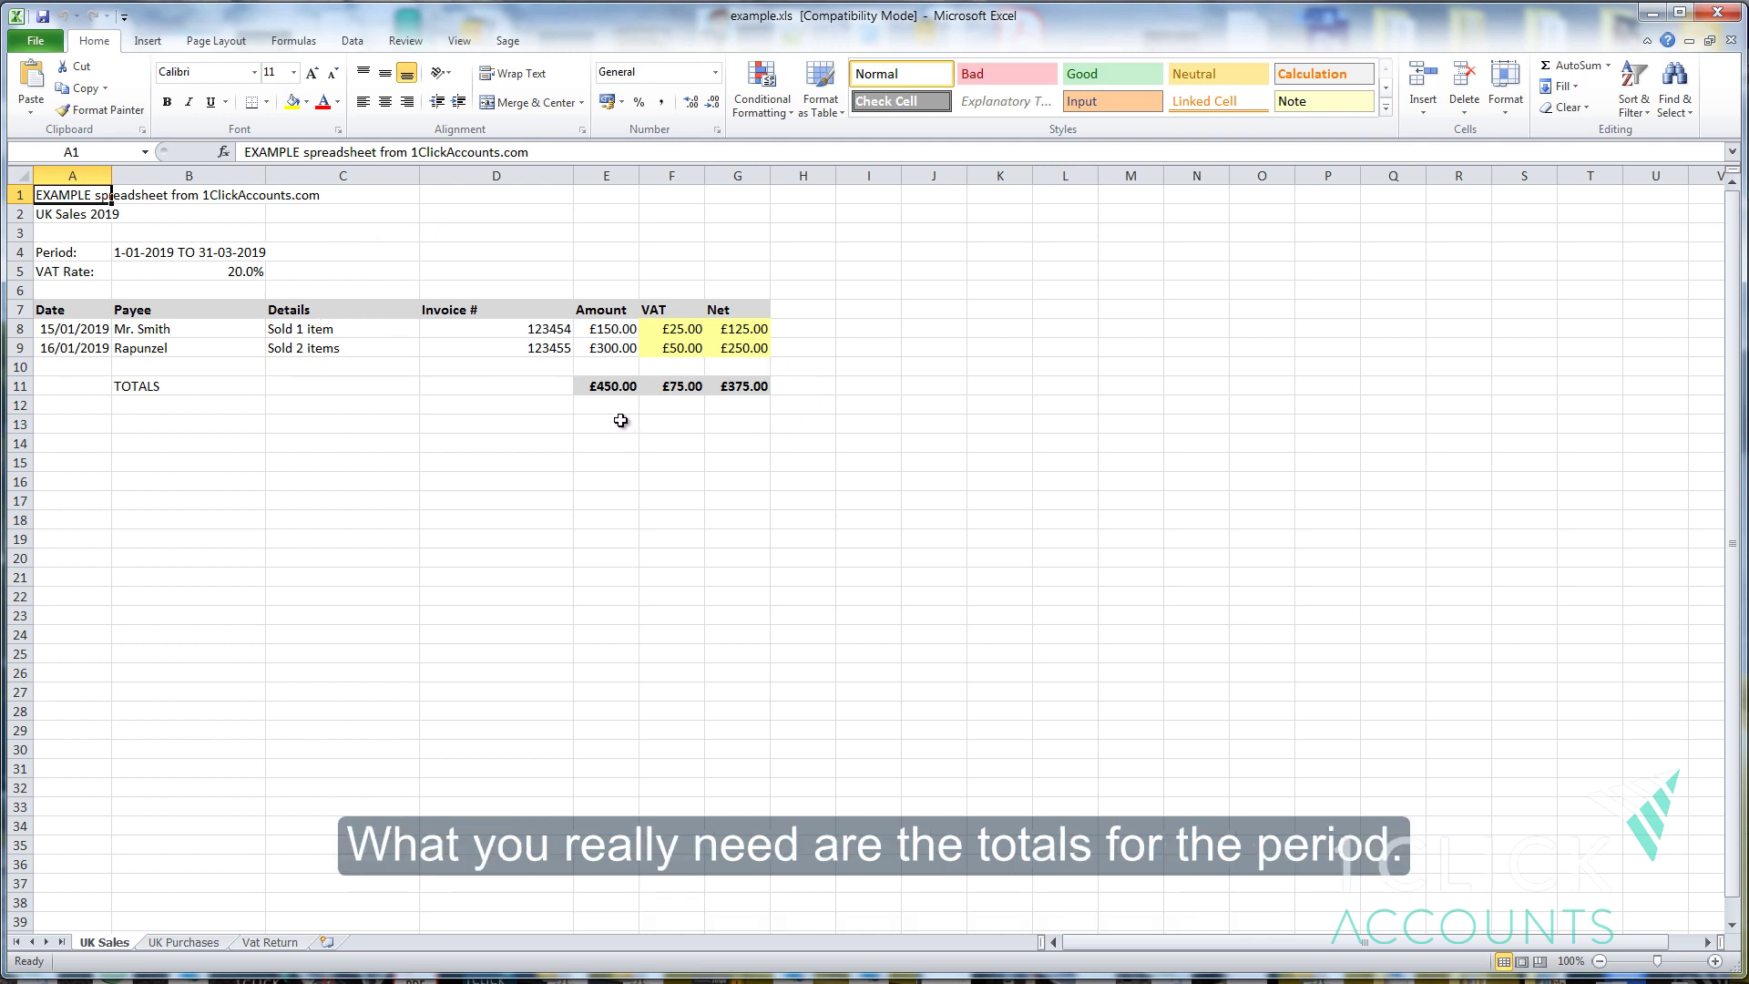
- Check the SUM totals in E11, F11 and G11, then go to the Vat Return sheet
left_click(613, 386)
left_click(690, 387)
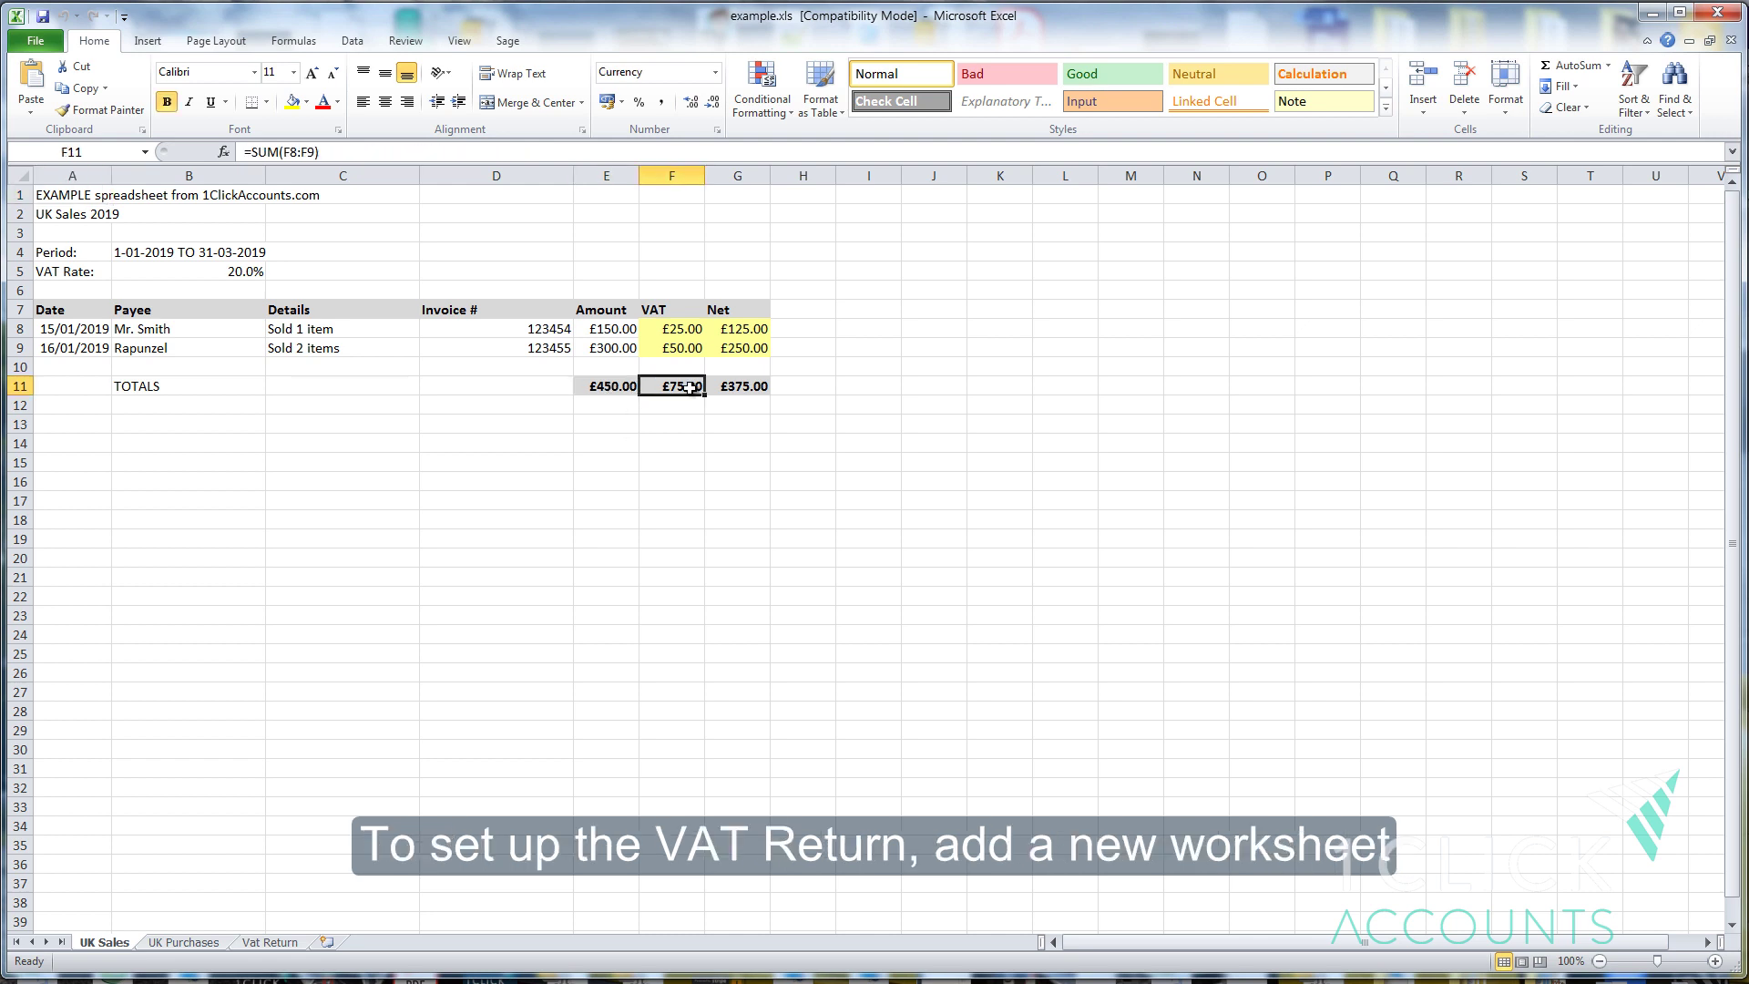
left_click(746, 386)
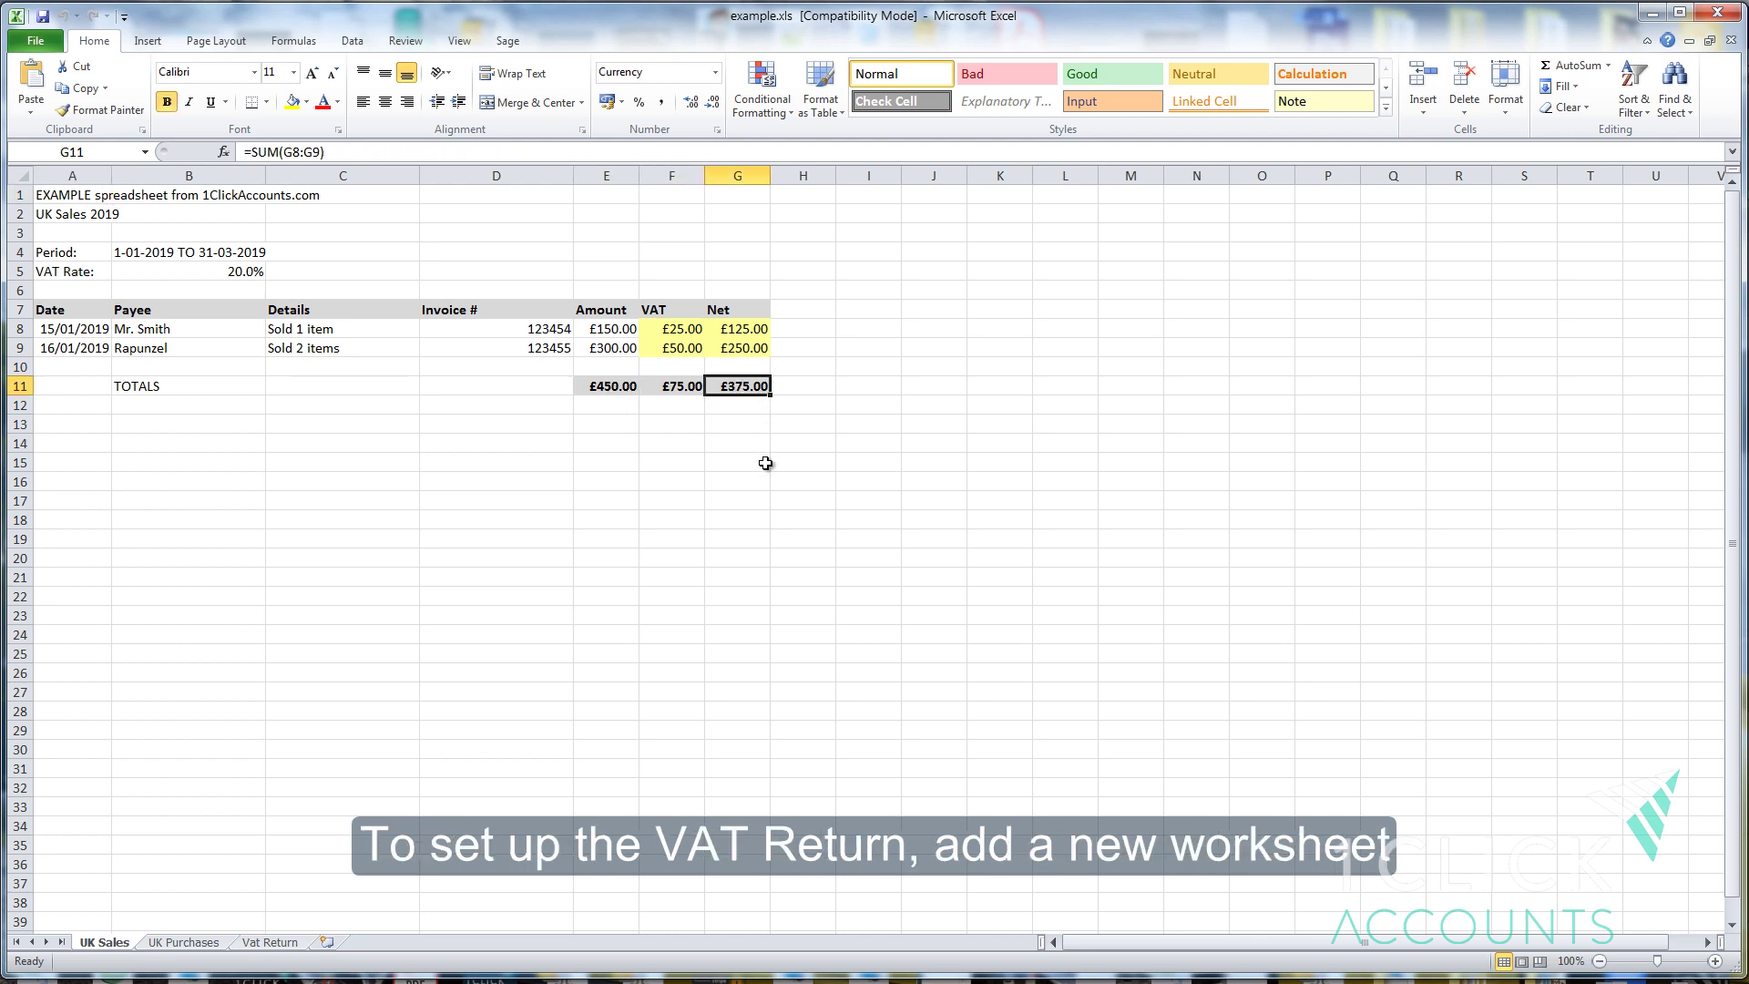
left_click(270, 942)
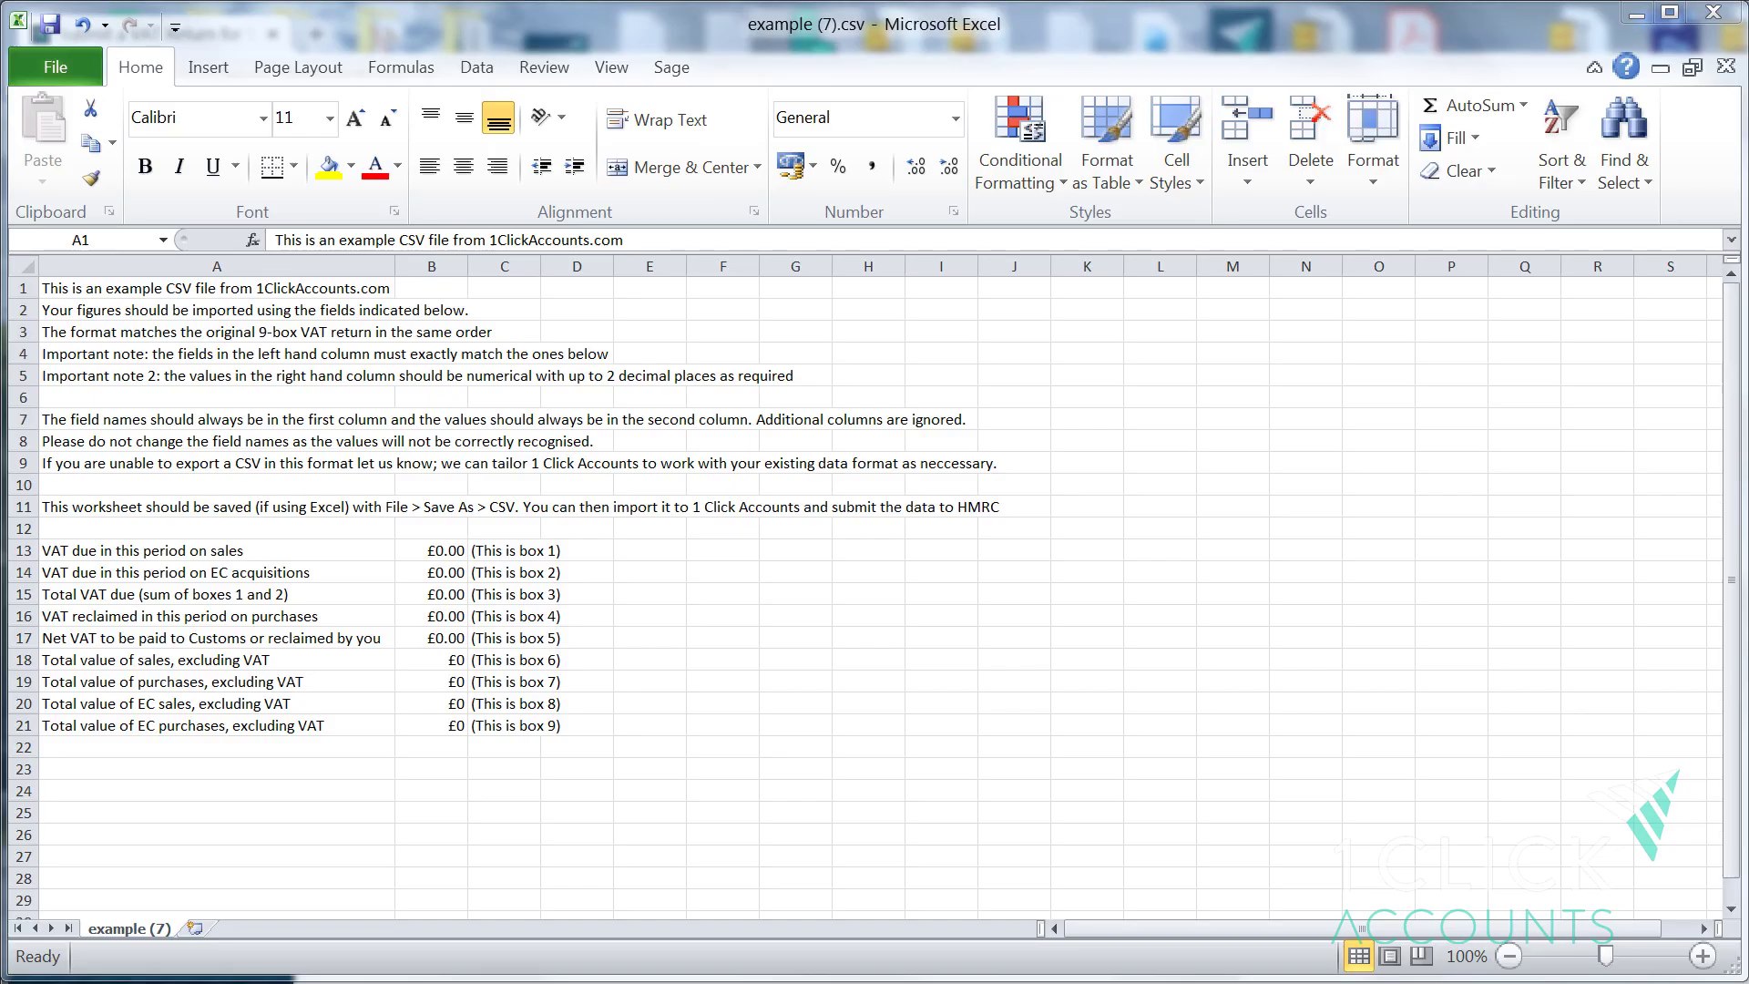
- Copy the nine VAT box rows and their values (A13:C21) from the example CSV
left_click_drag(91, 550, 510, 731)
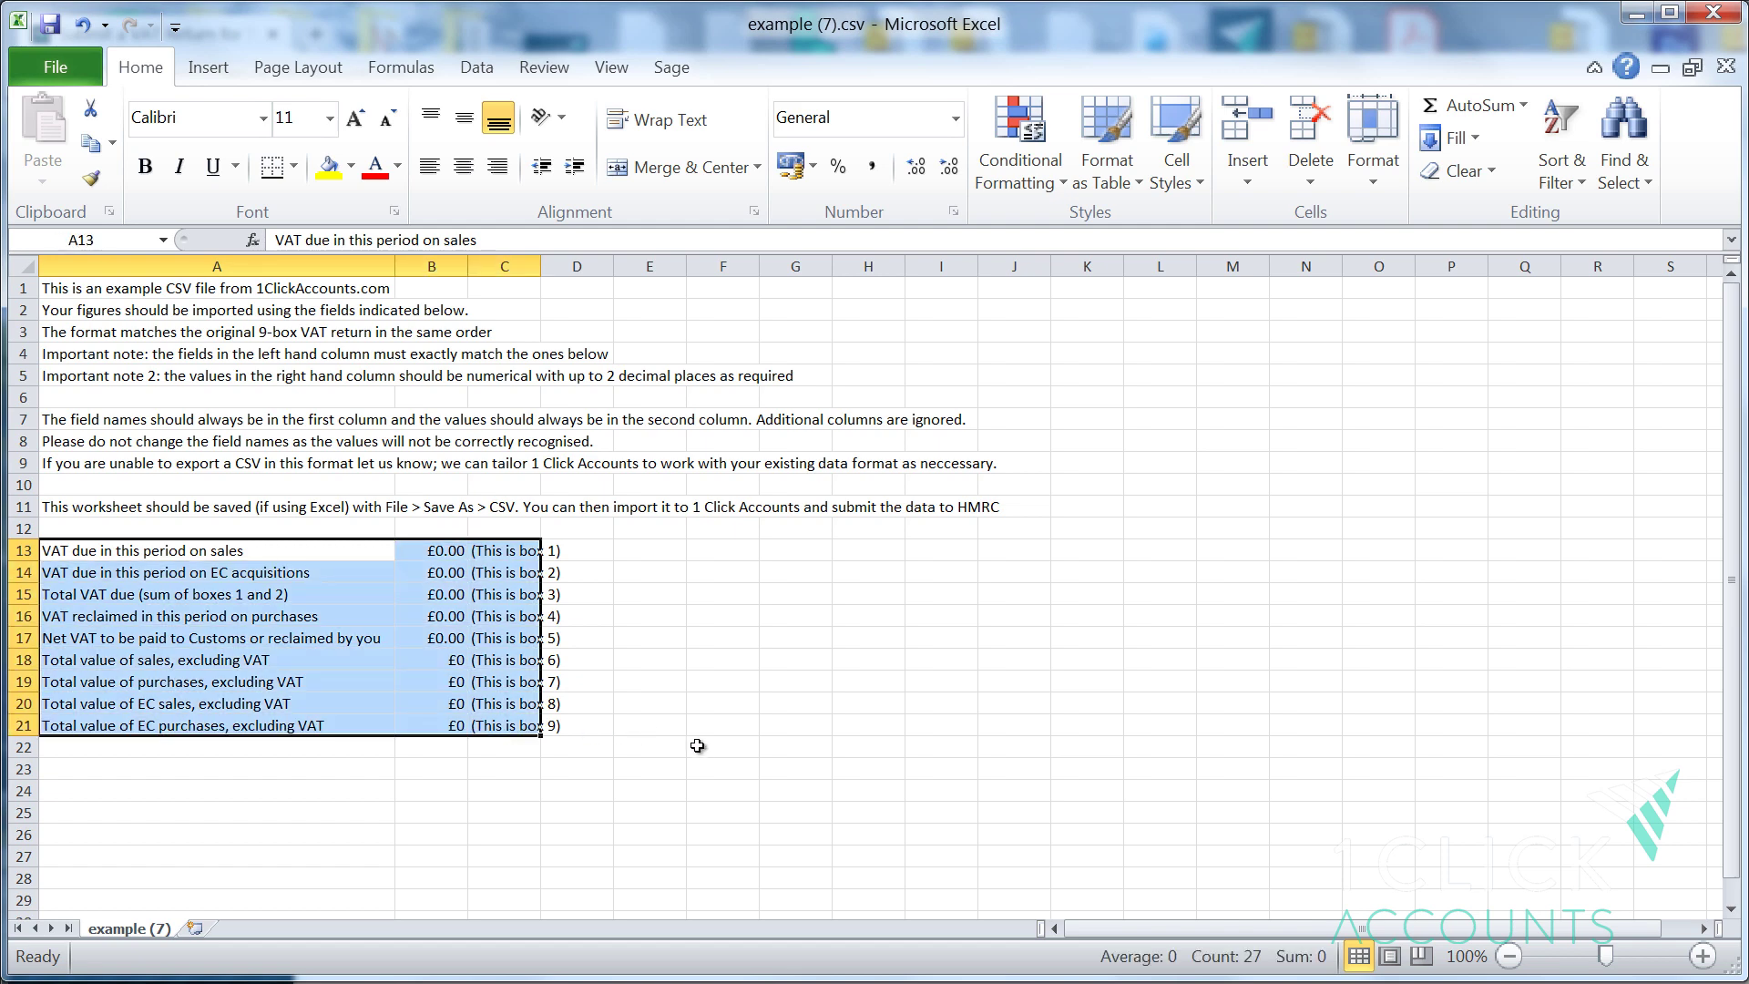
key("ctrl+c")
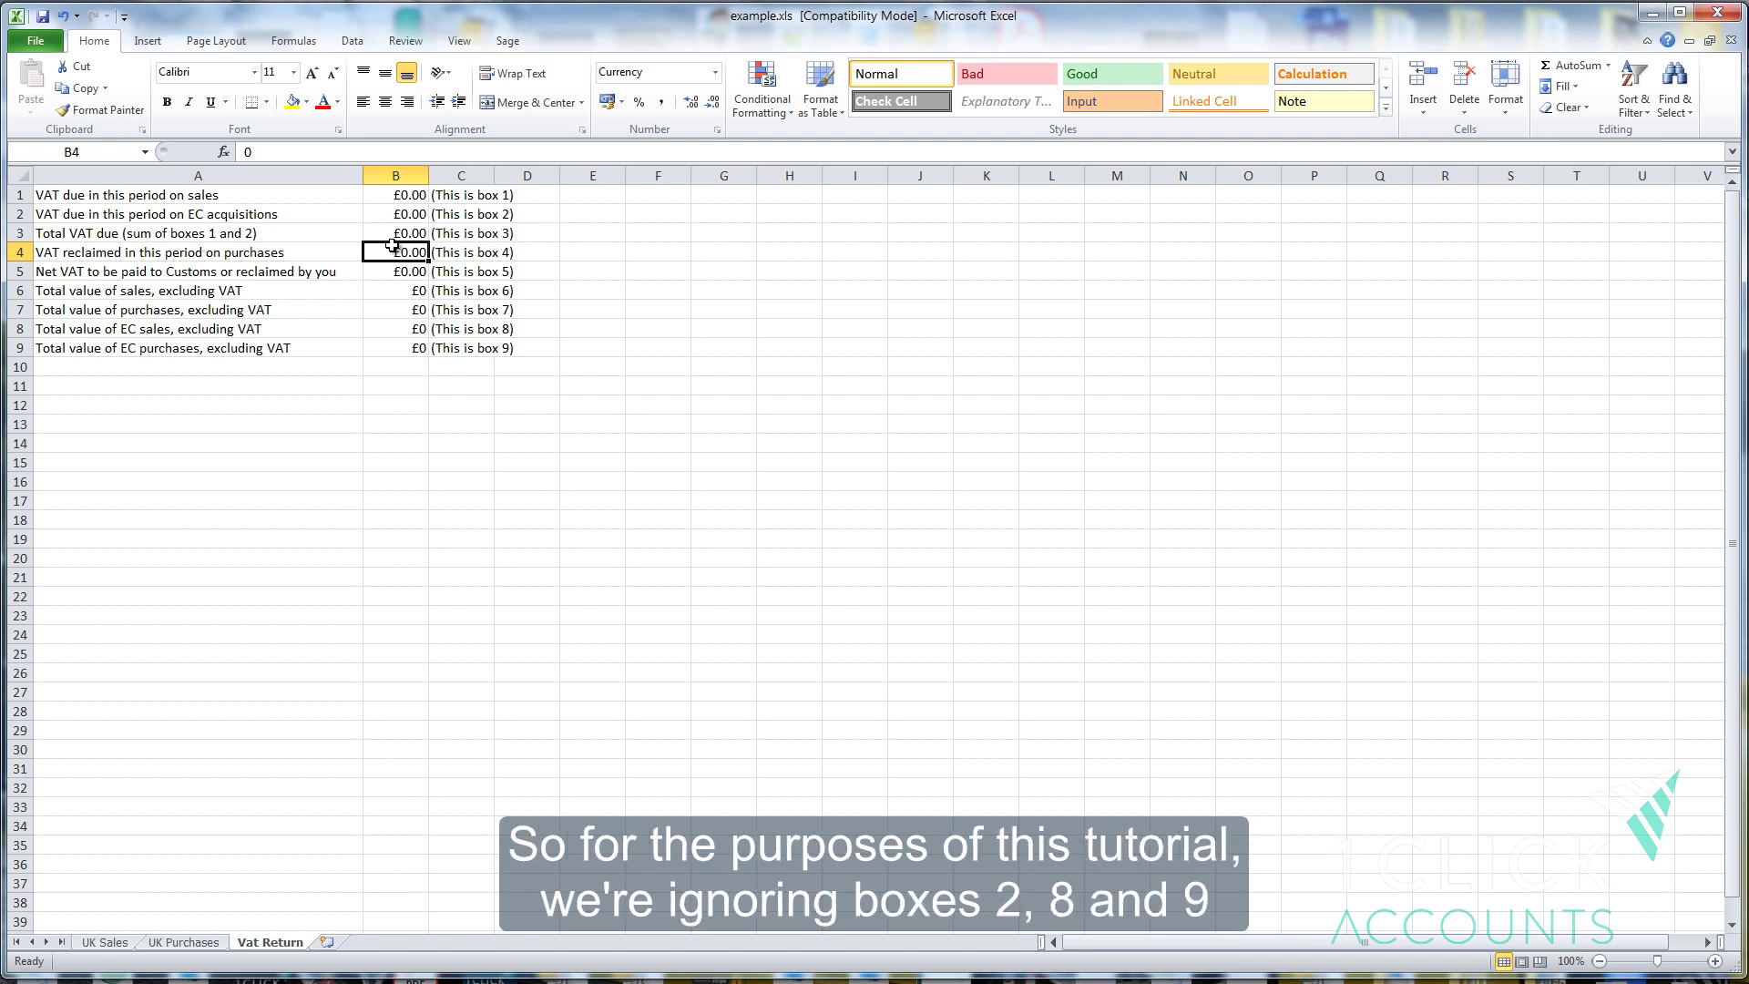
- Point out boxes 2, 8 and 9, which are ignored and stay at zero
left_click(401, 213)
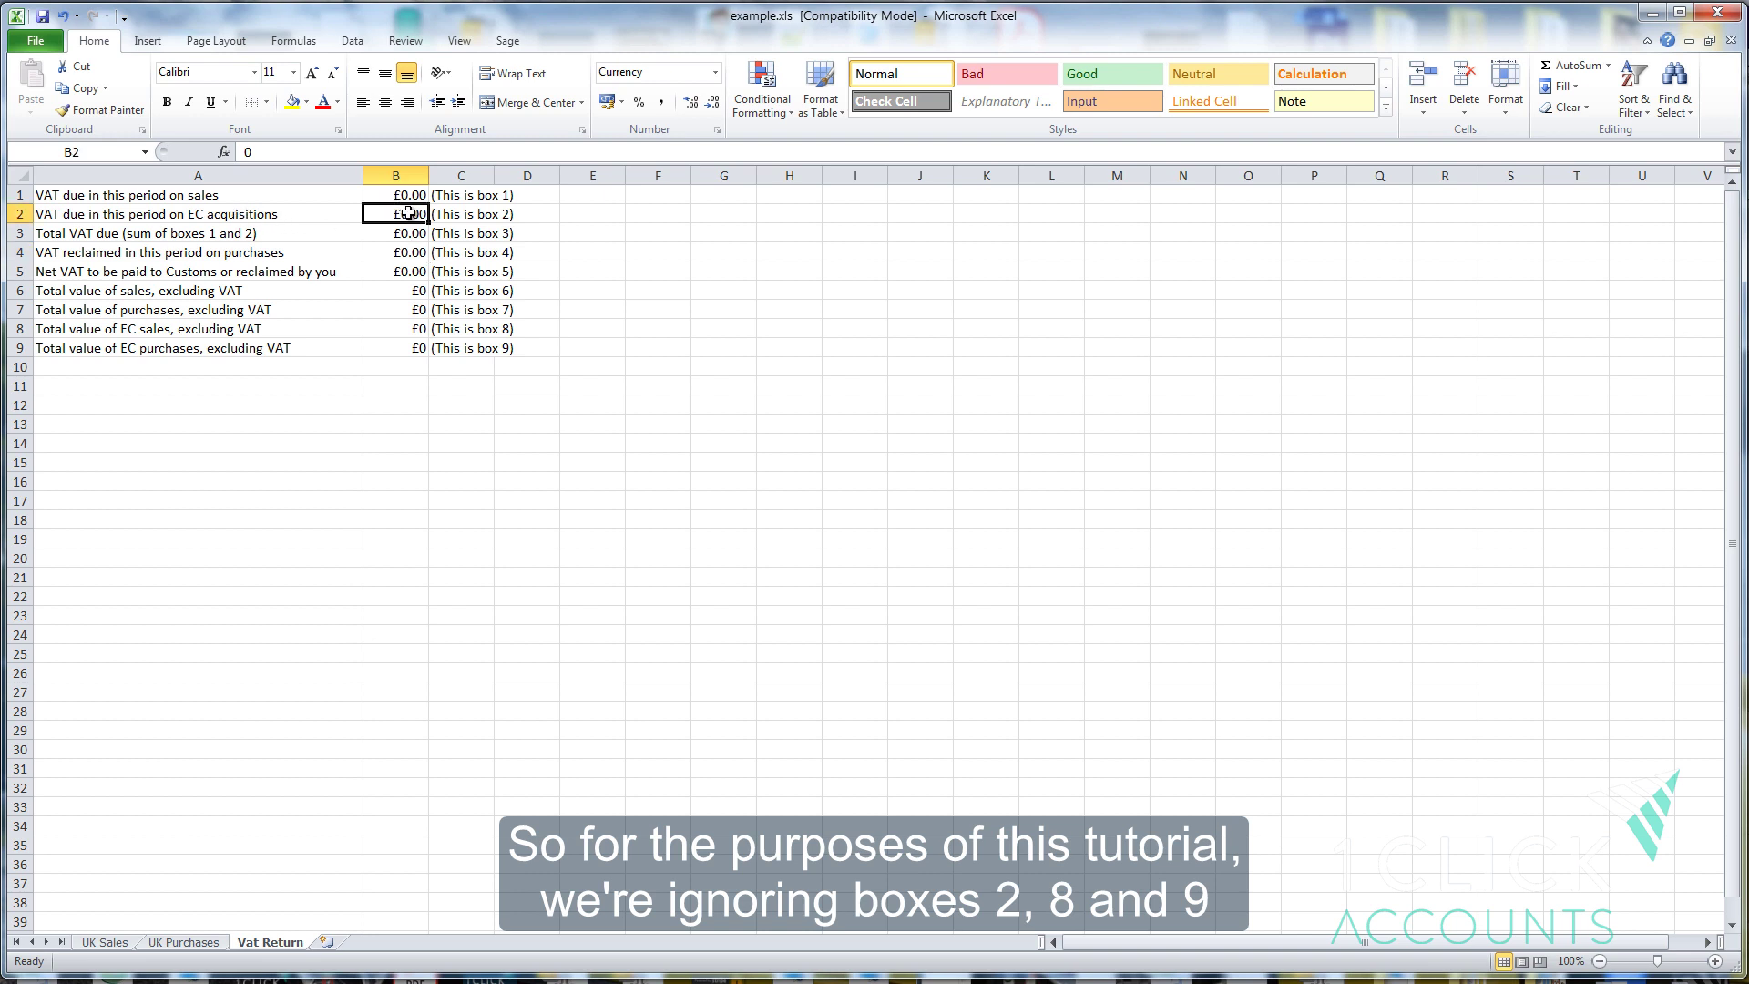
left_click(415, 328)
left_click(409, 347)
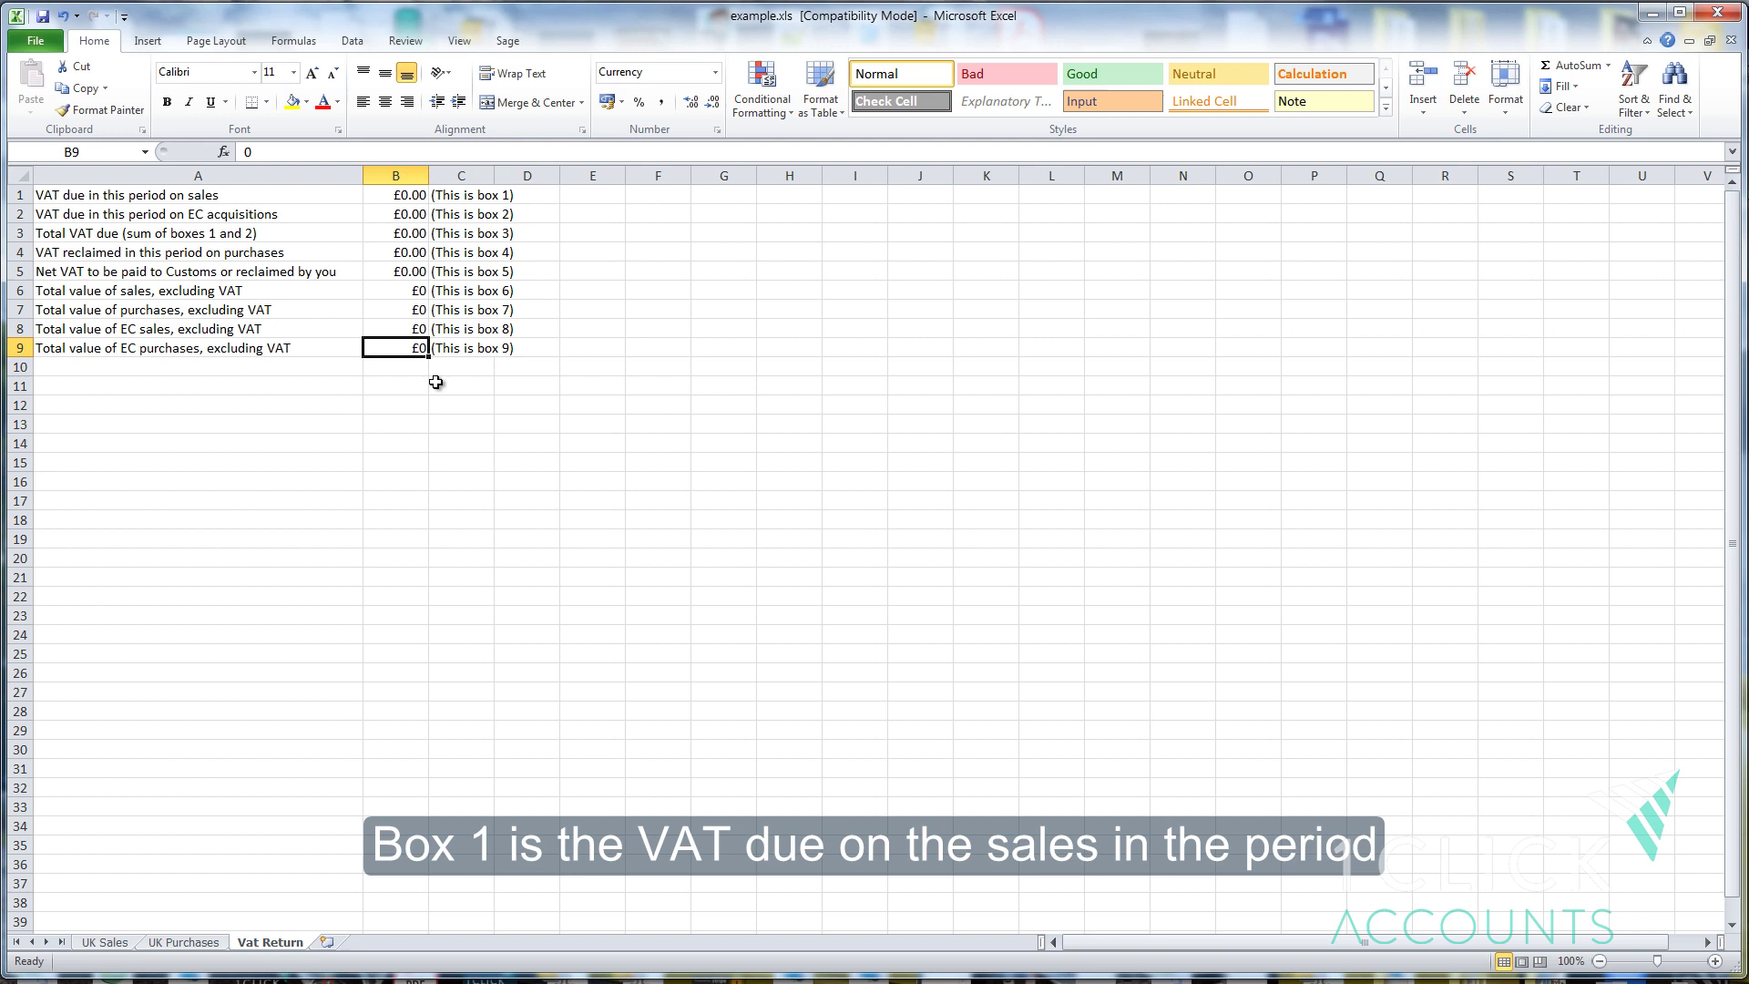
- Link box 1 to the UK Sales VAT total in F11, showing £75.00
left_click(410, 194)
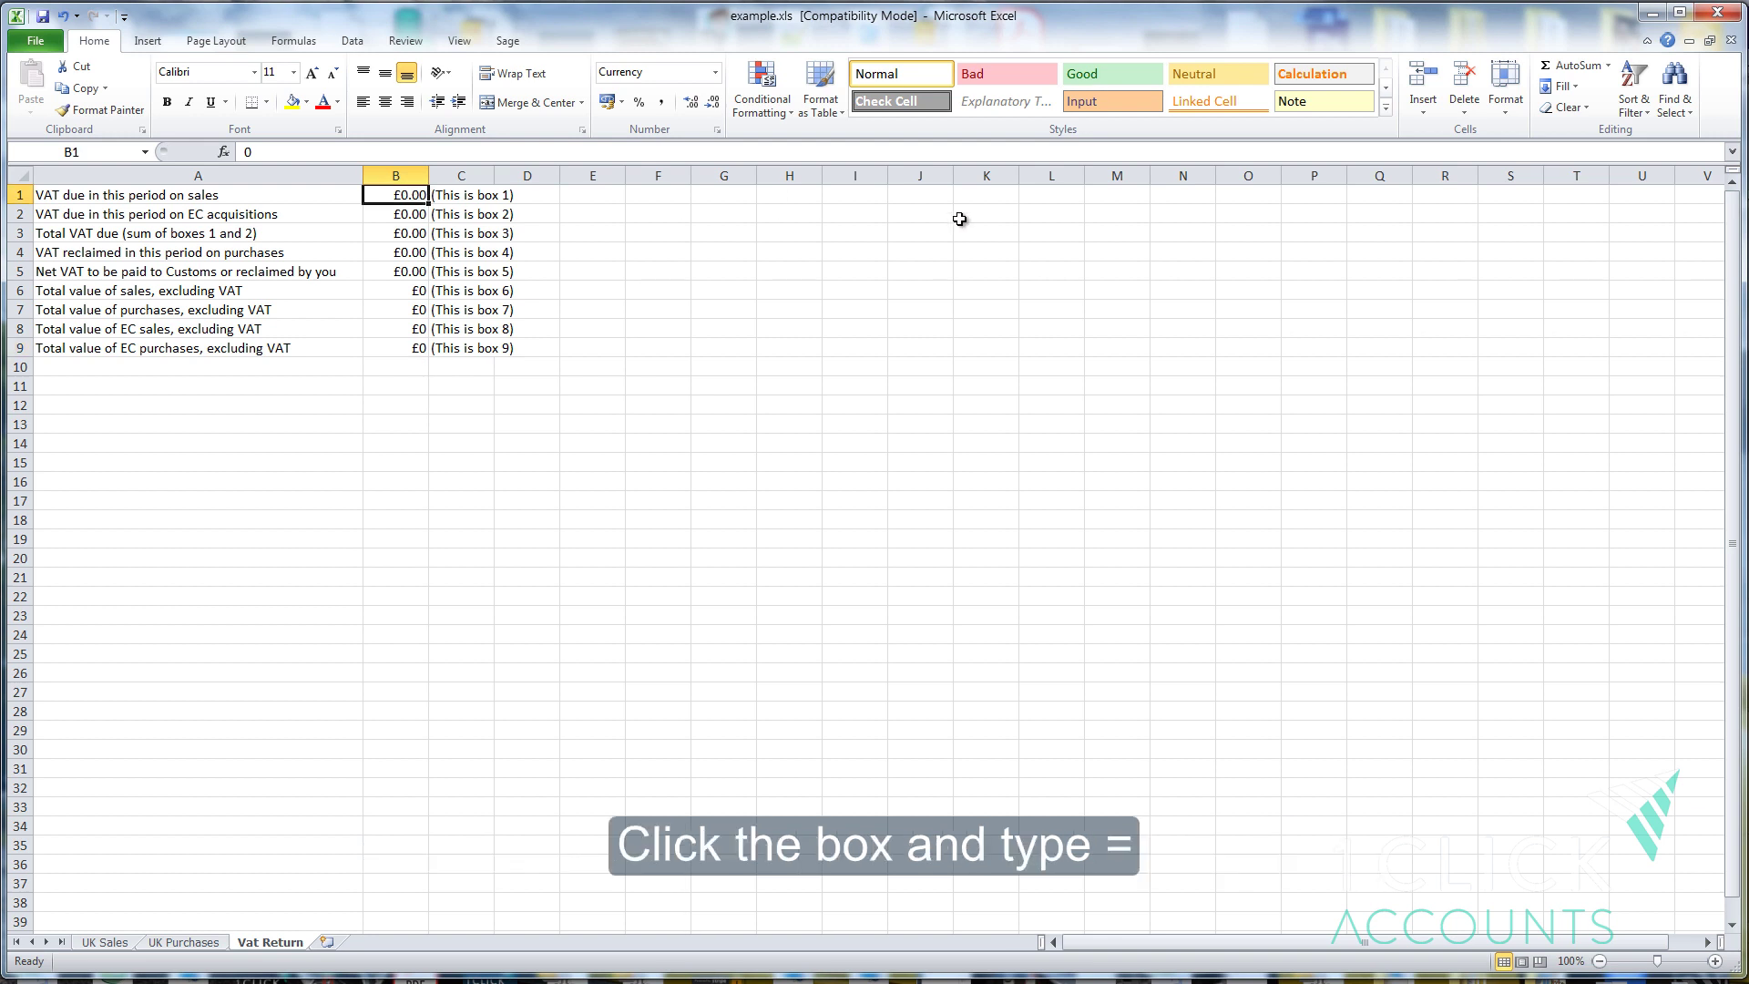
type("=")
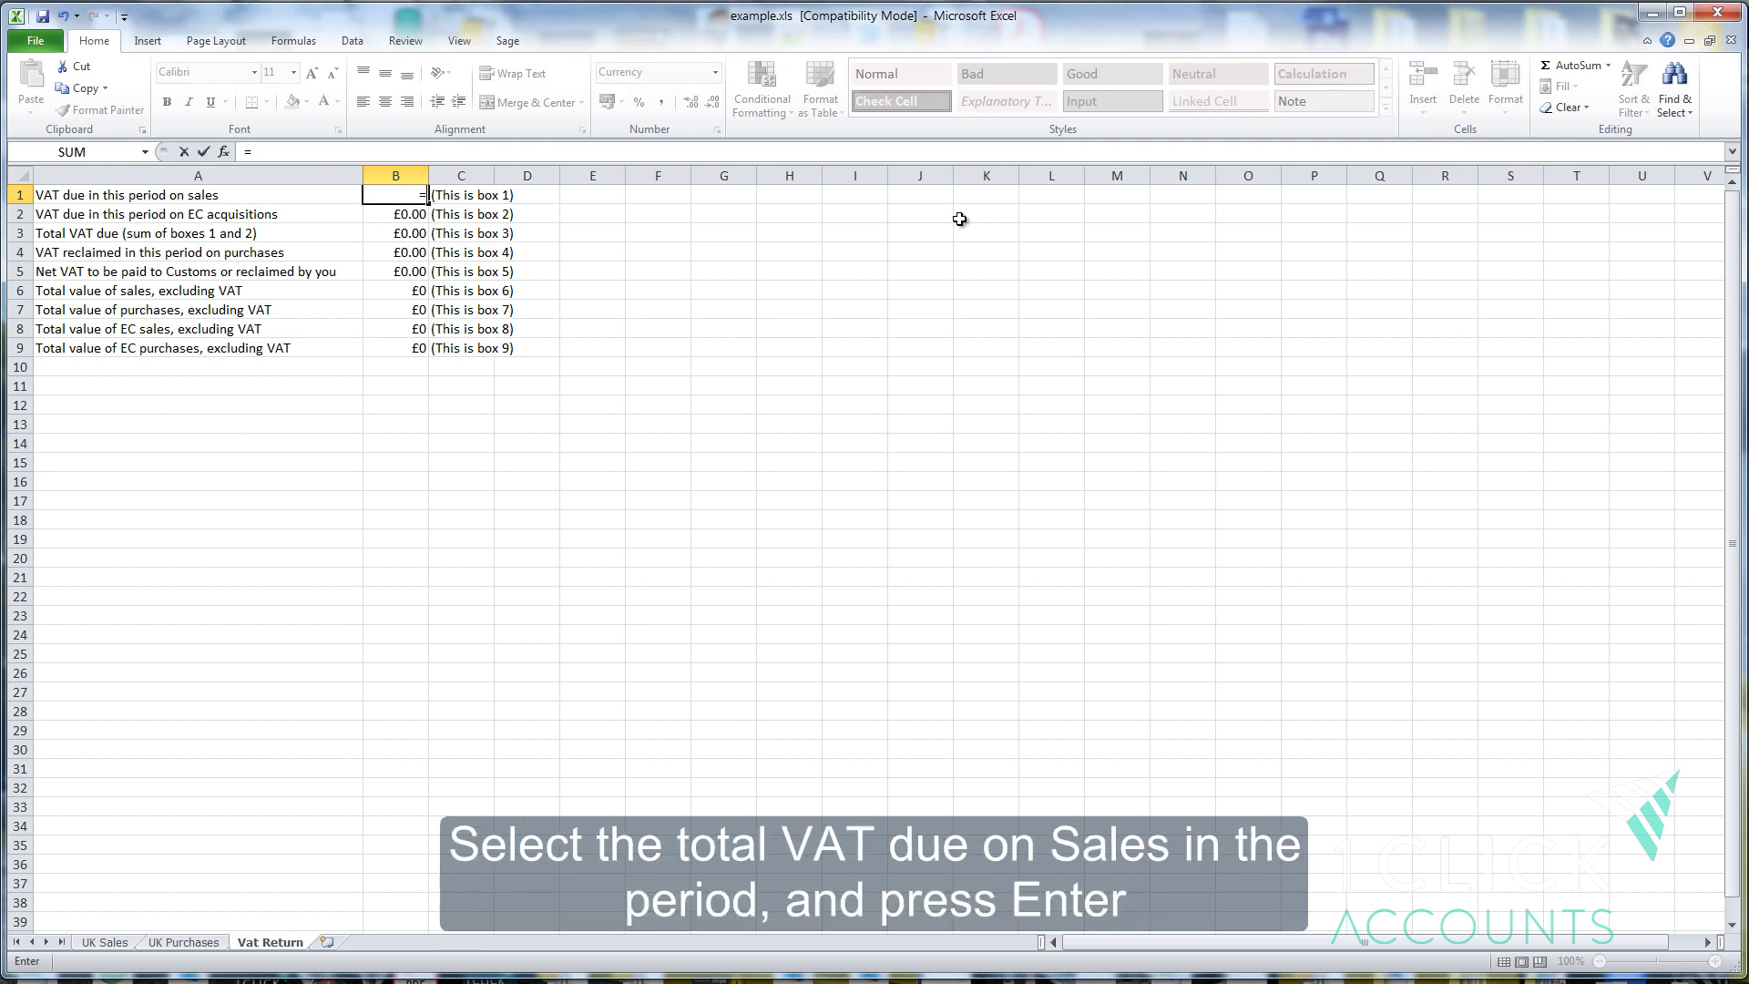
left_click(119, 944)
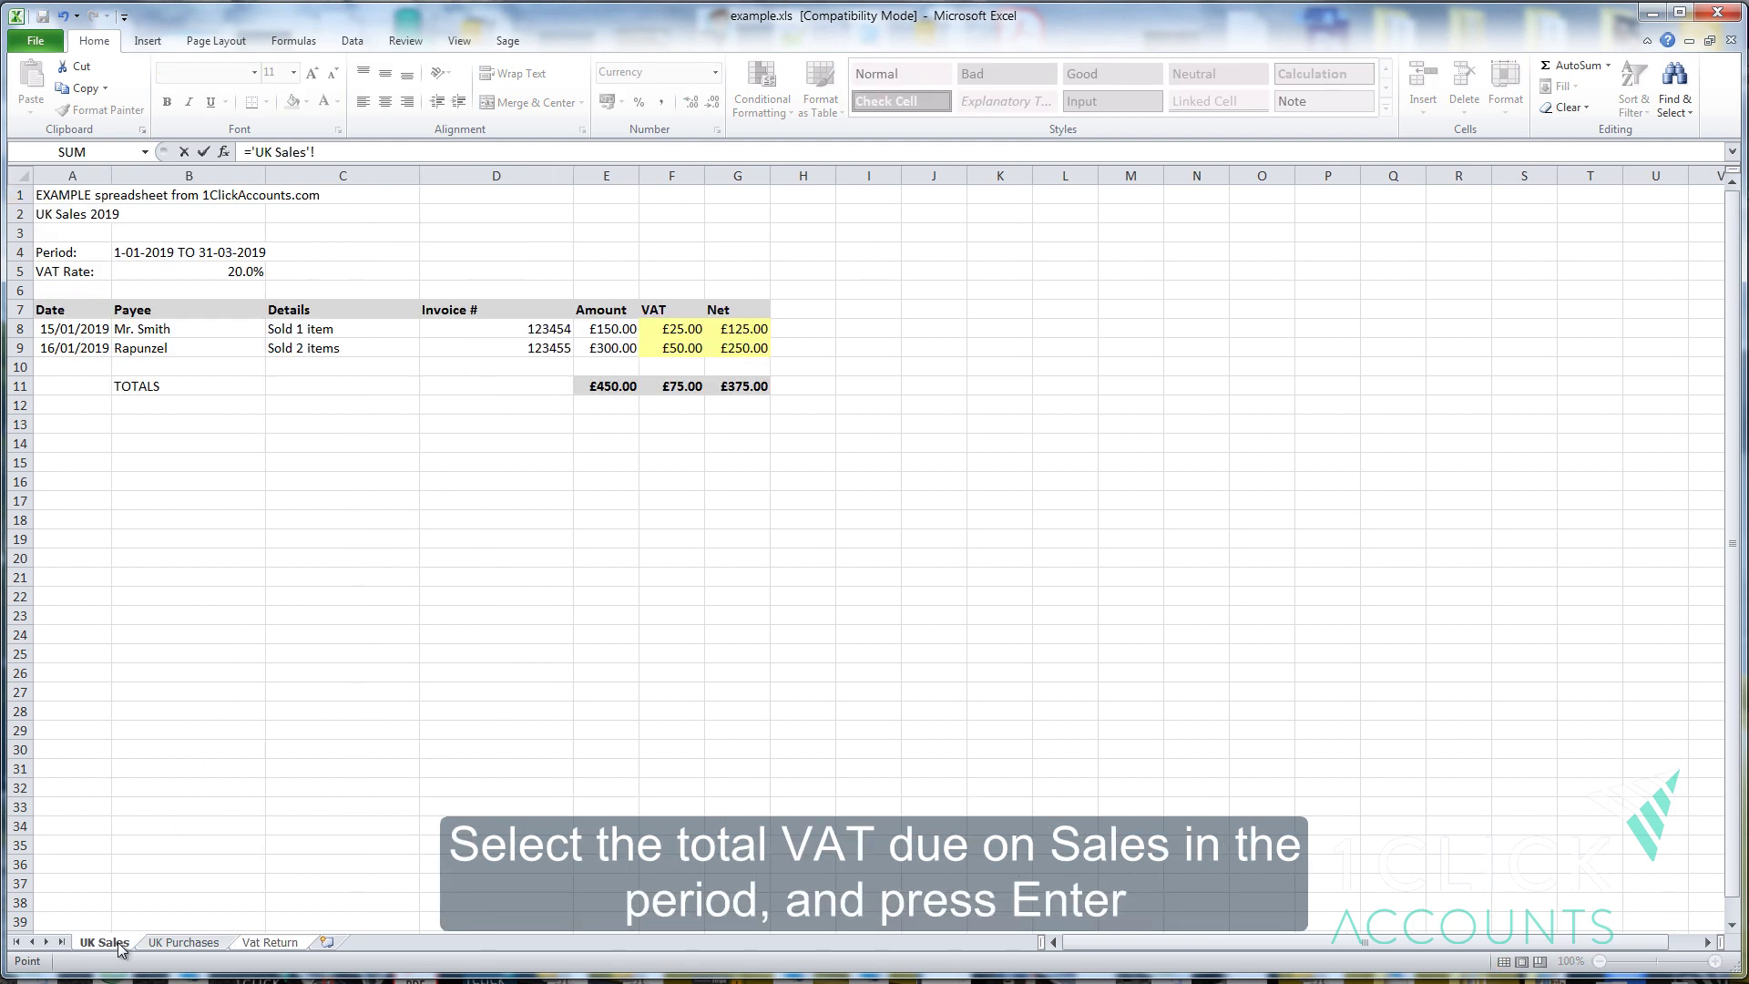
left_click(688, 390)
key("Return")
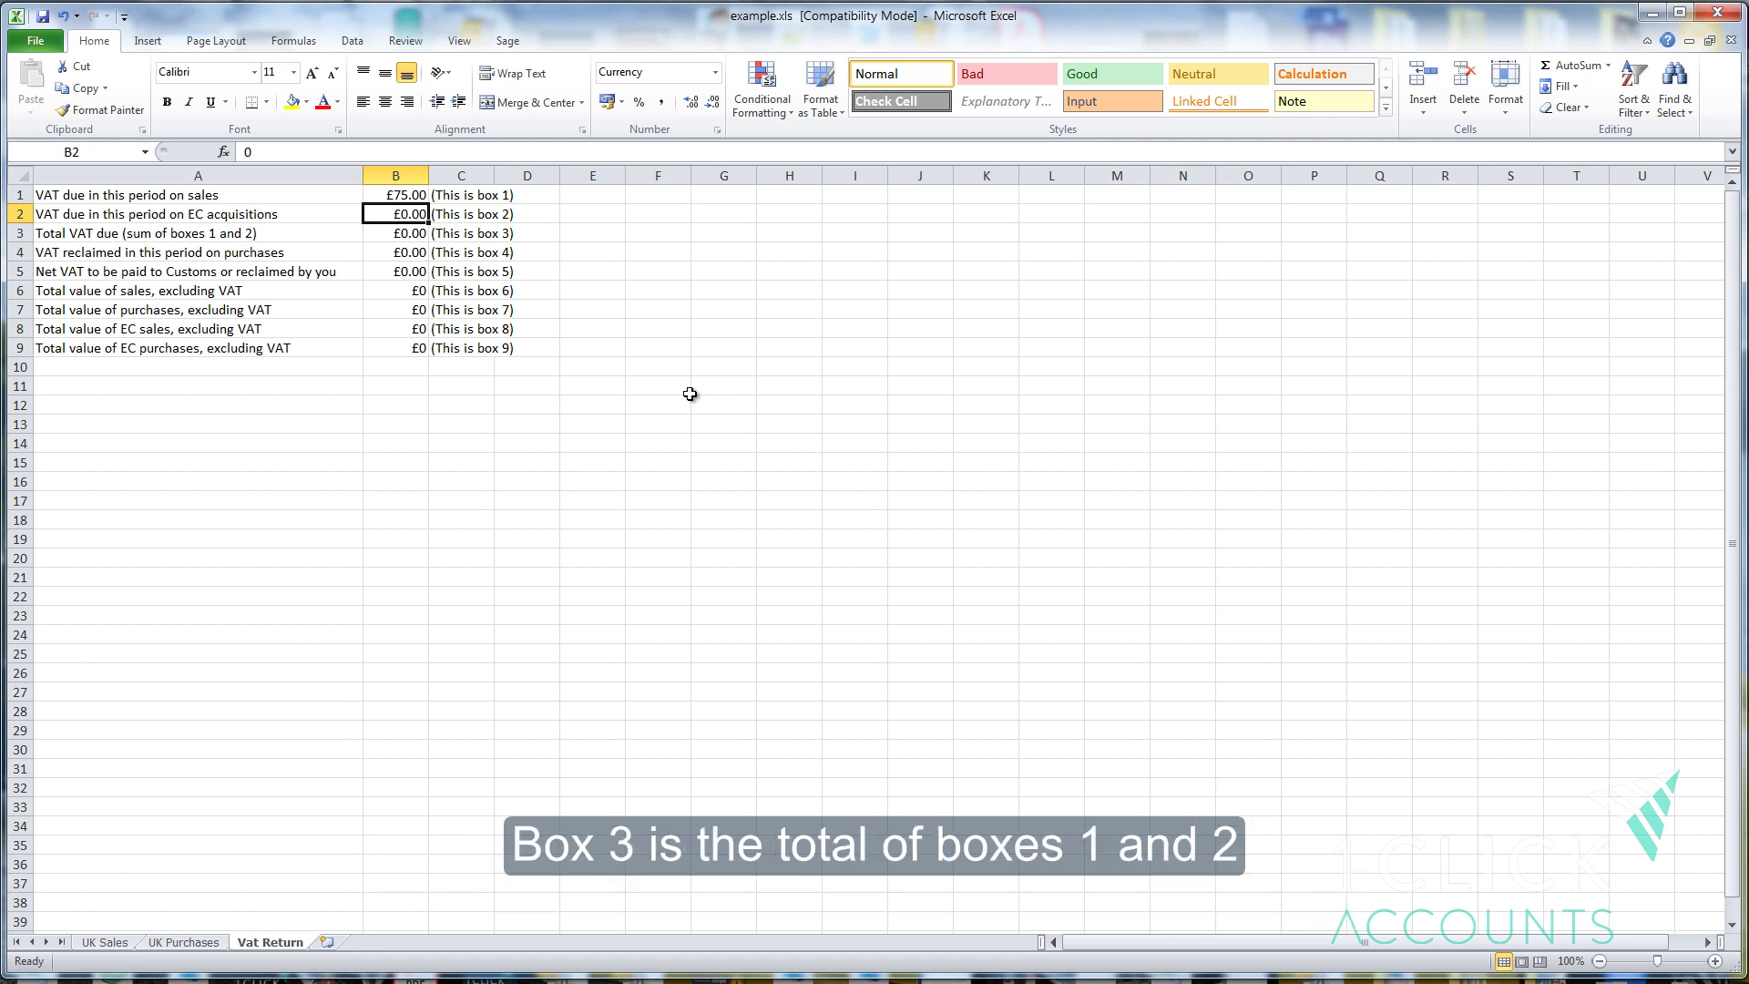
- Make box 3 the sum of boxes 1 and 2, giving £75.00
key("Down")
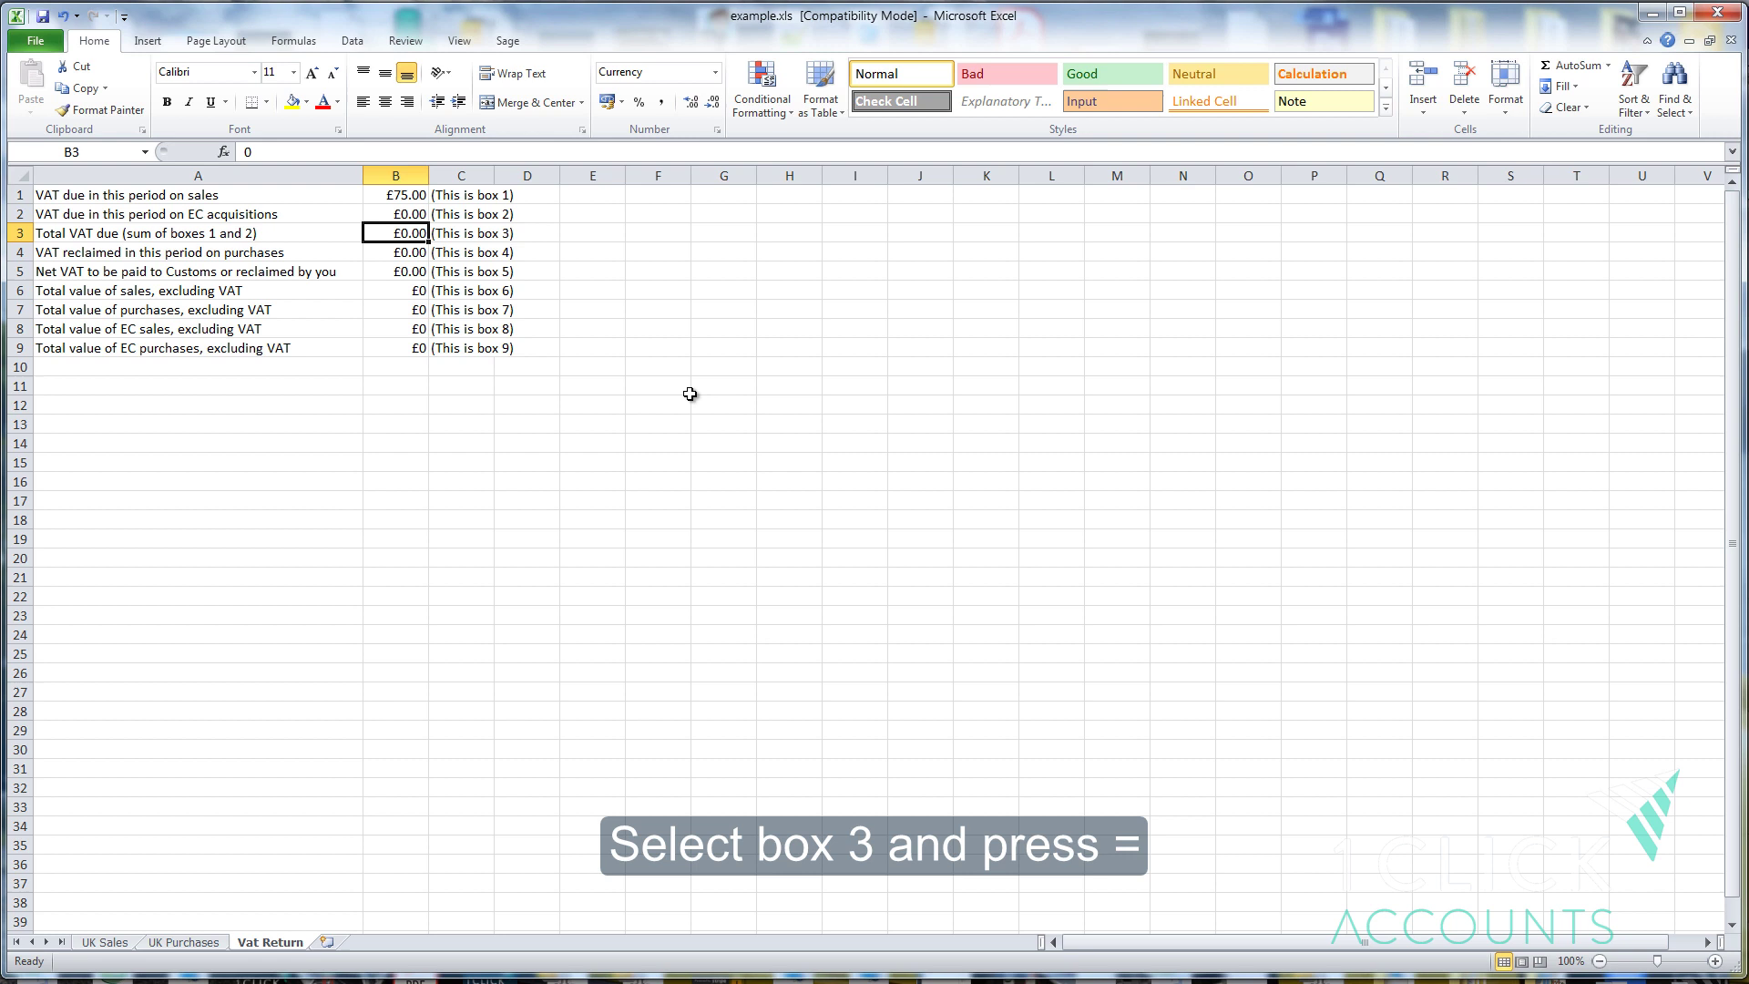
type("=")
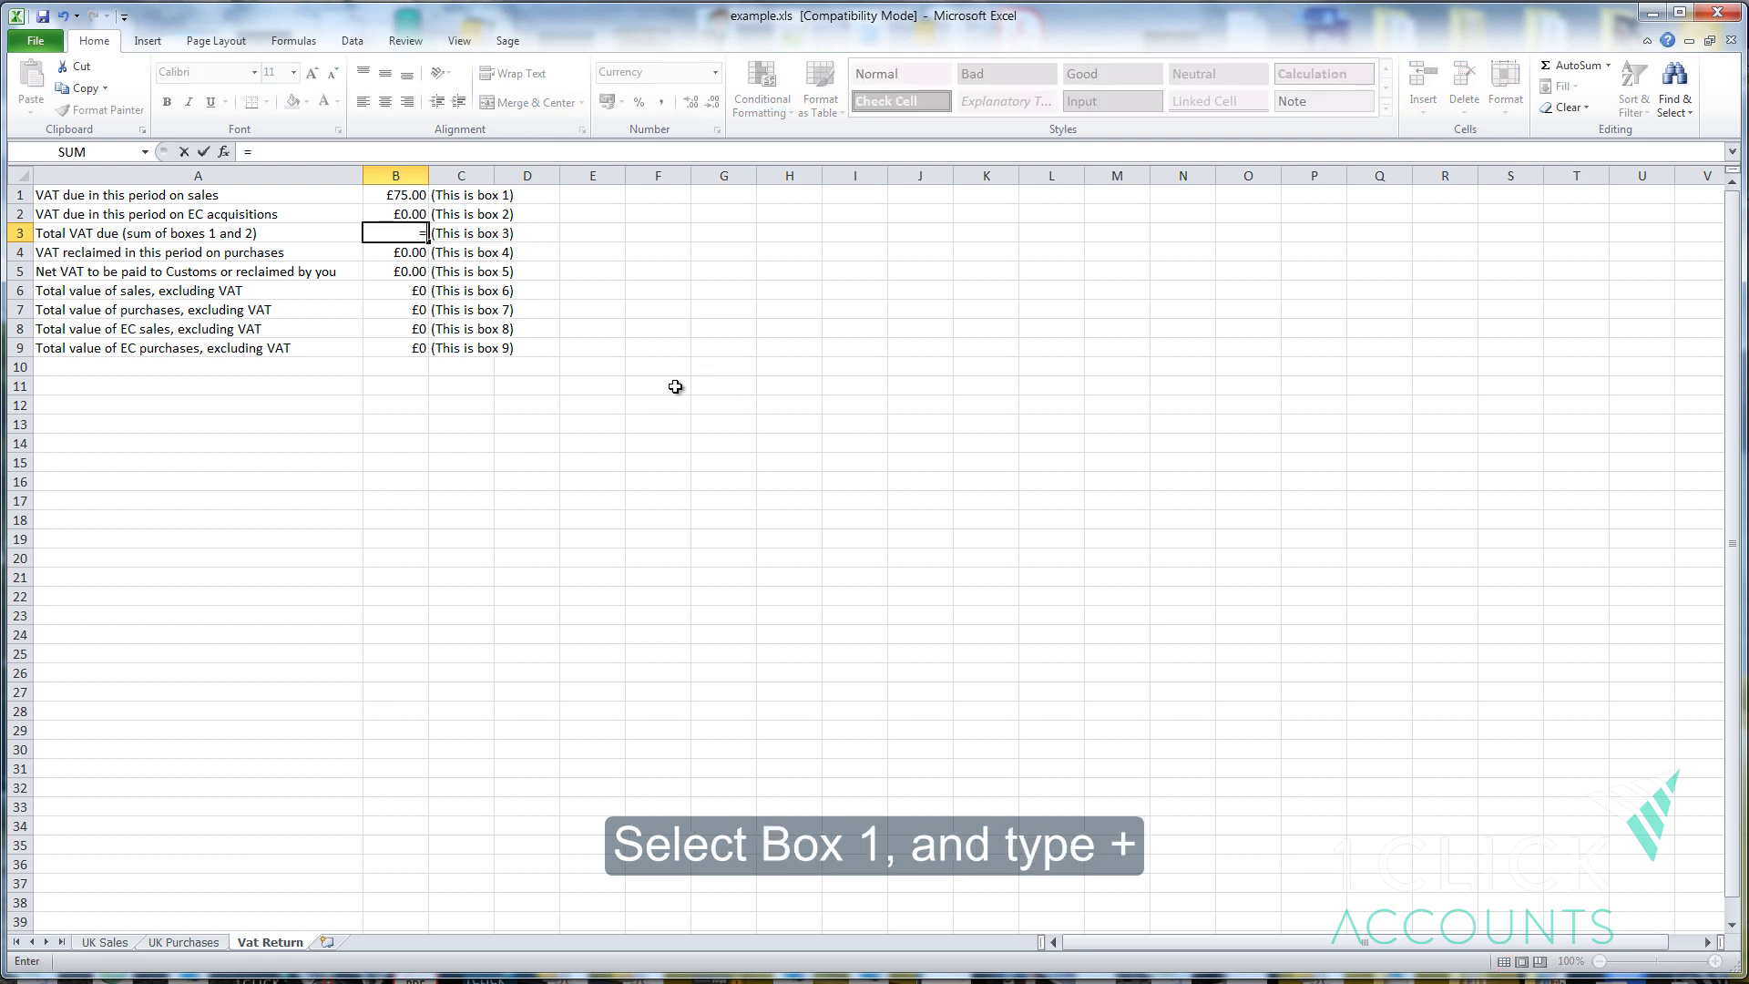
left_click(402, 194)
type("+")
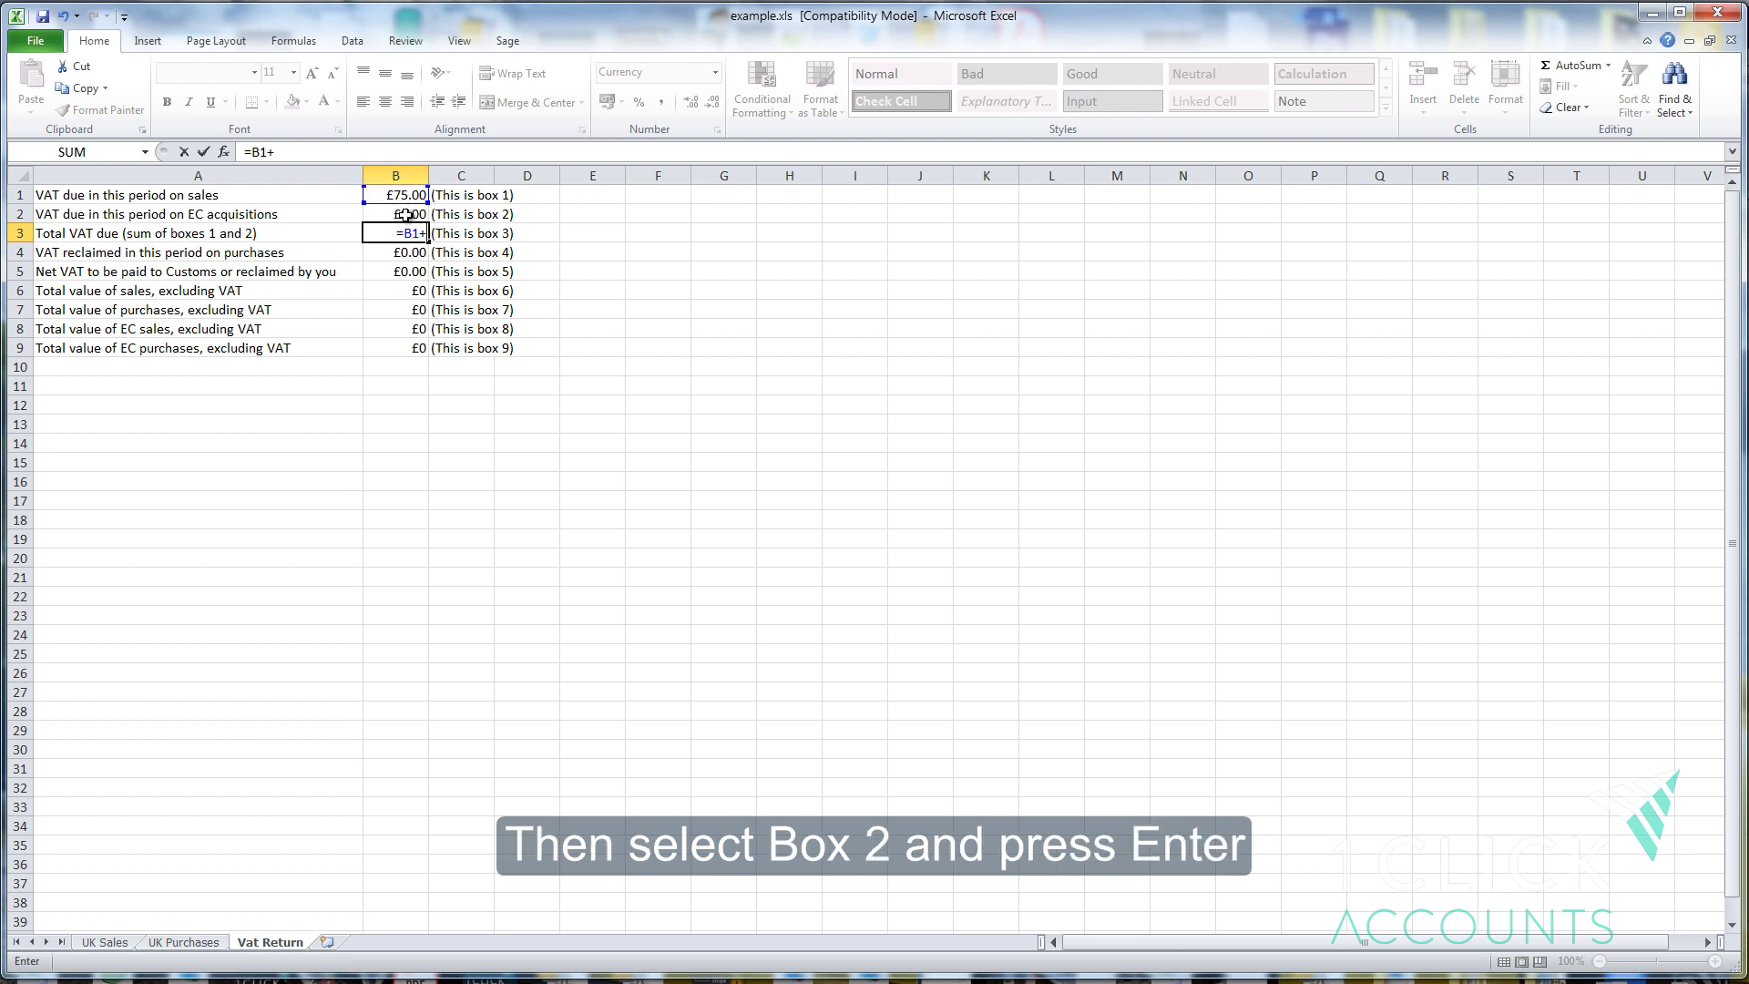
left_click(407, 215)
key("Return")
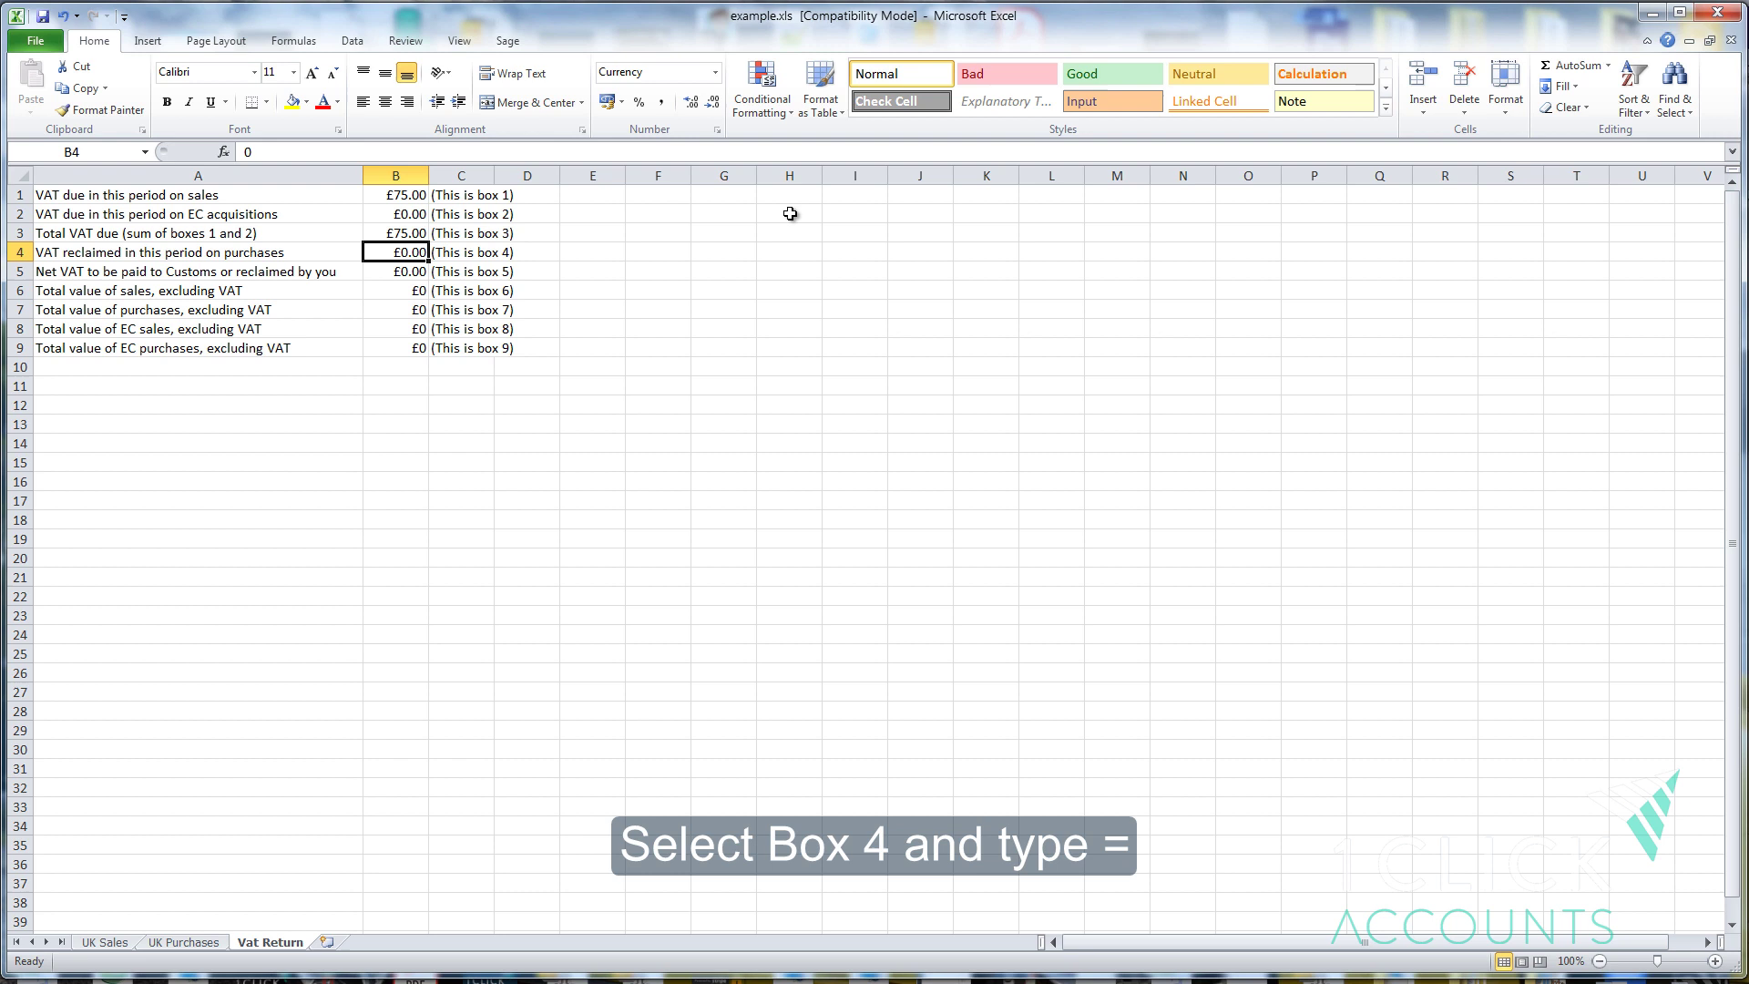
- Link box 4 to the UK Purchases VAT total in E11, showing £20.83
type("=")
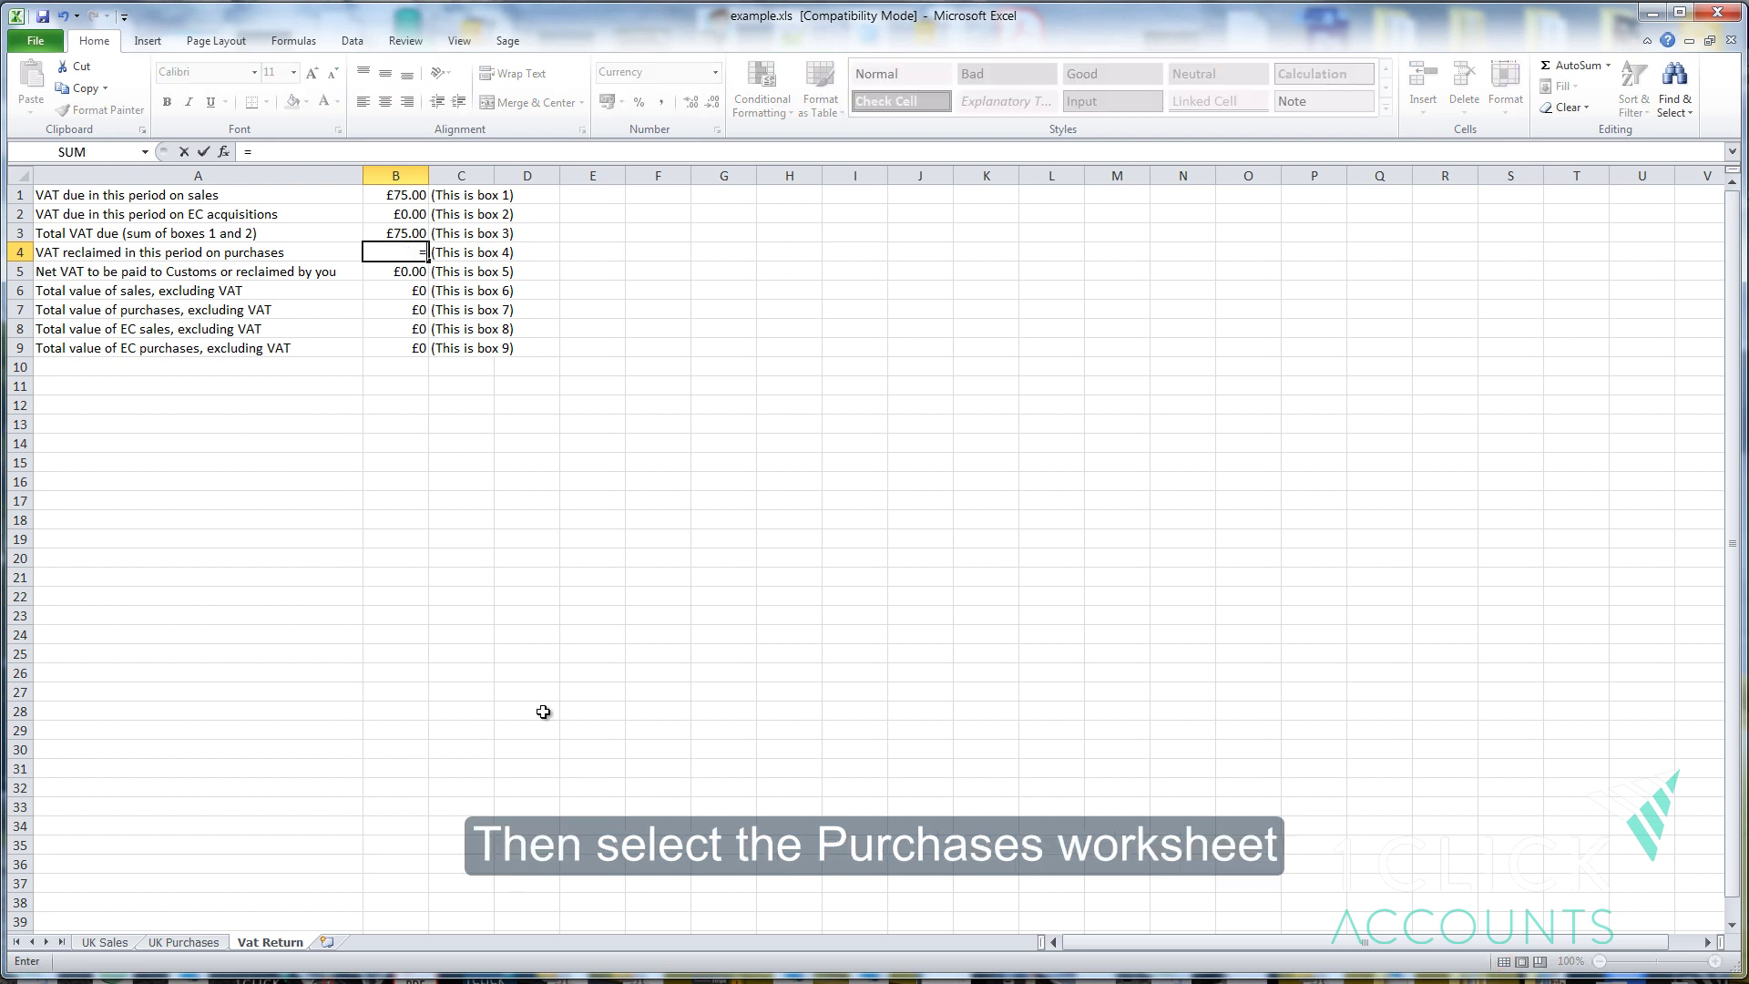
left_click(207, 947)
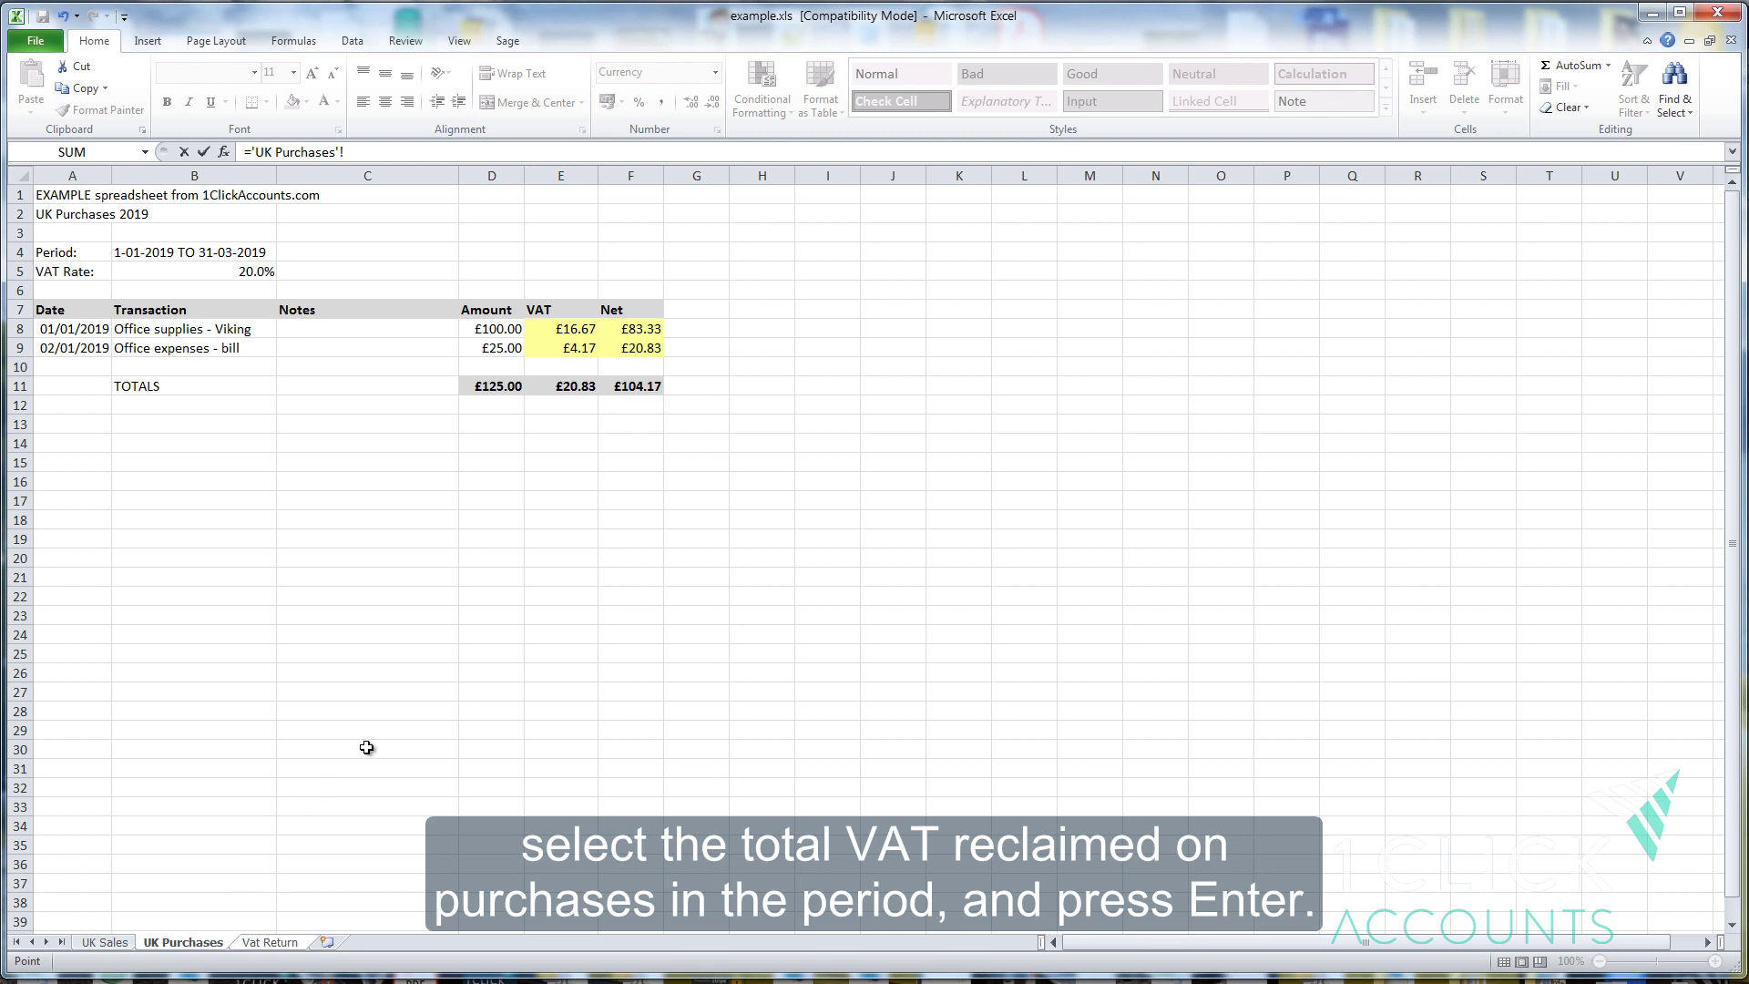
left_click(576, 389)
key("Return")
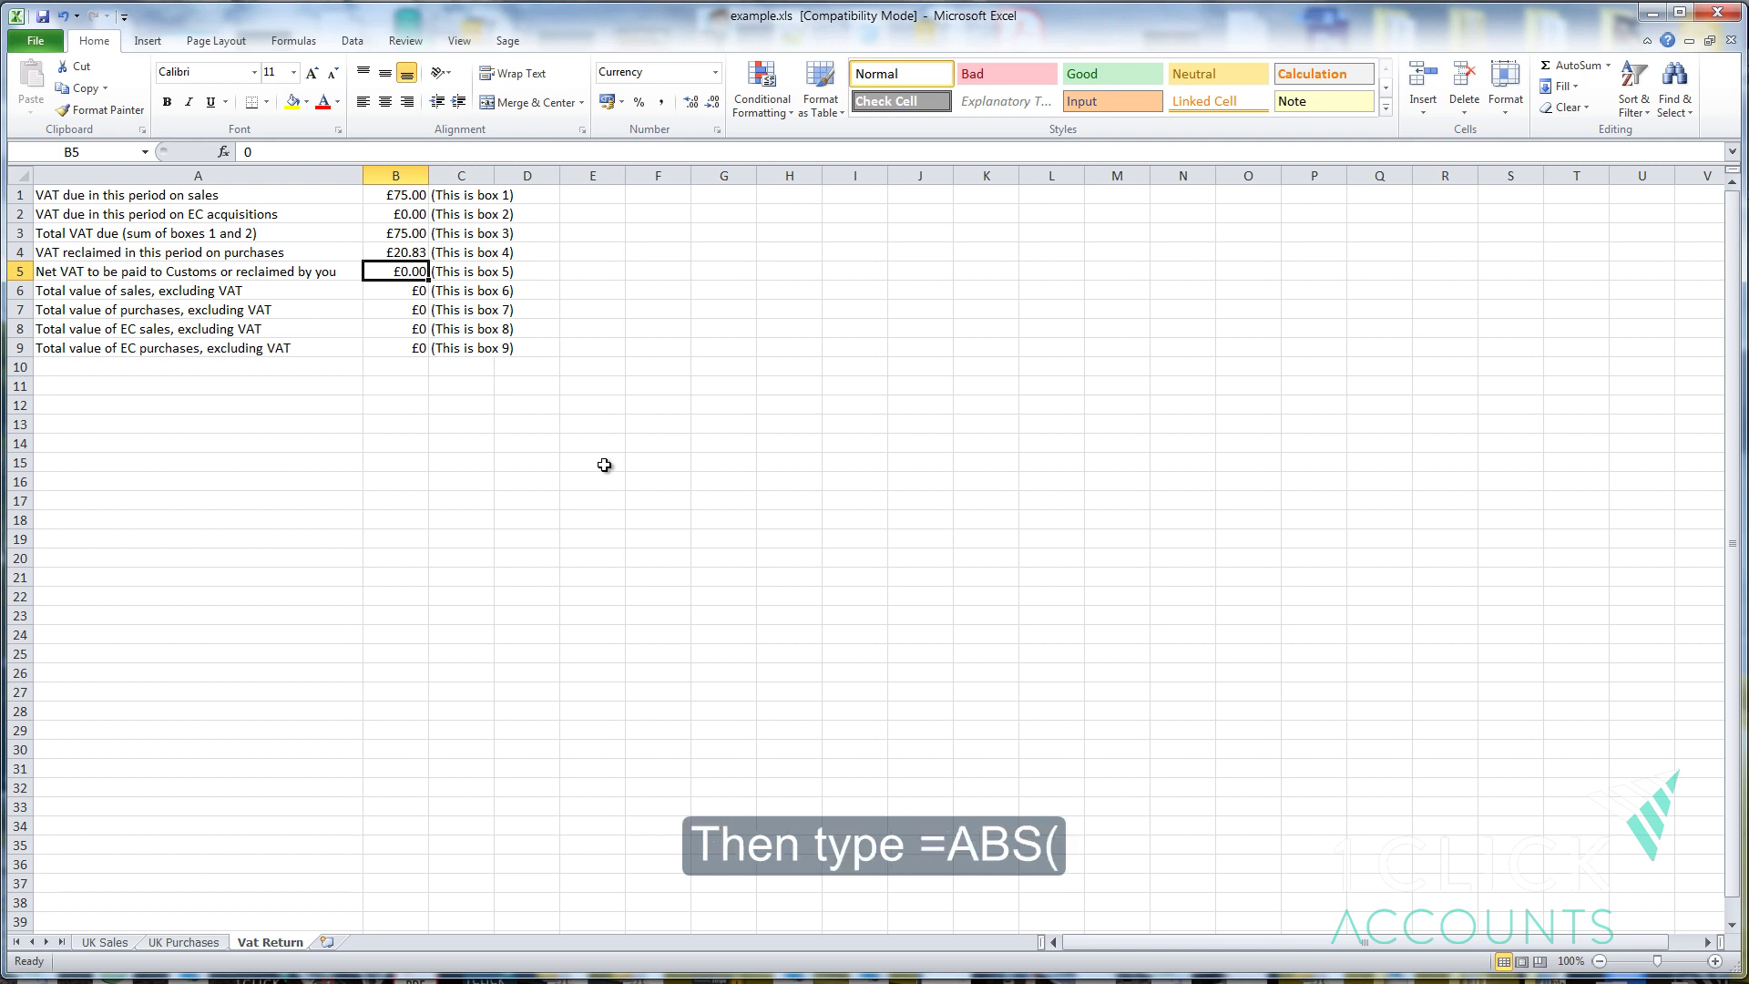
- Enter =ABS(B3-B4) in box 5 to get the net VAT of £54.17
type("=")
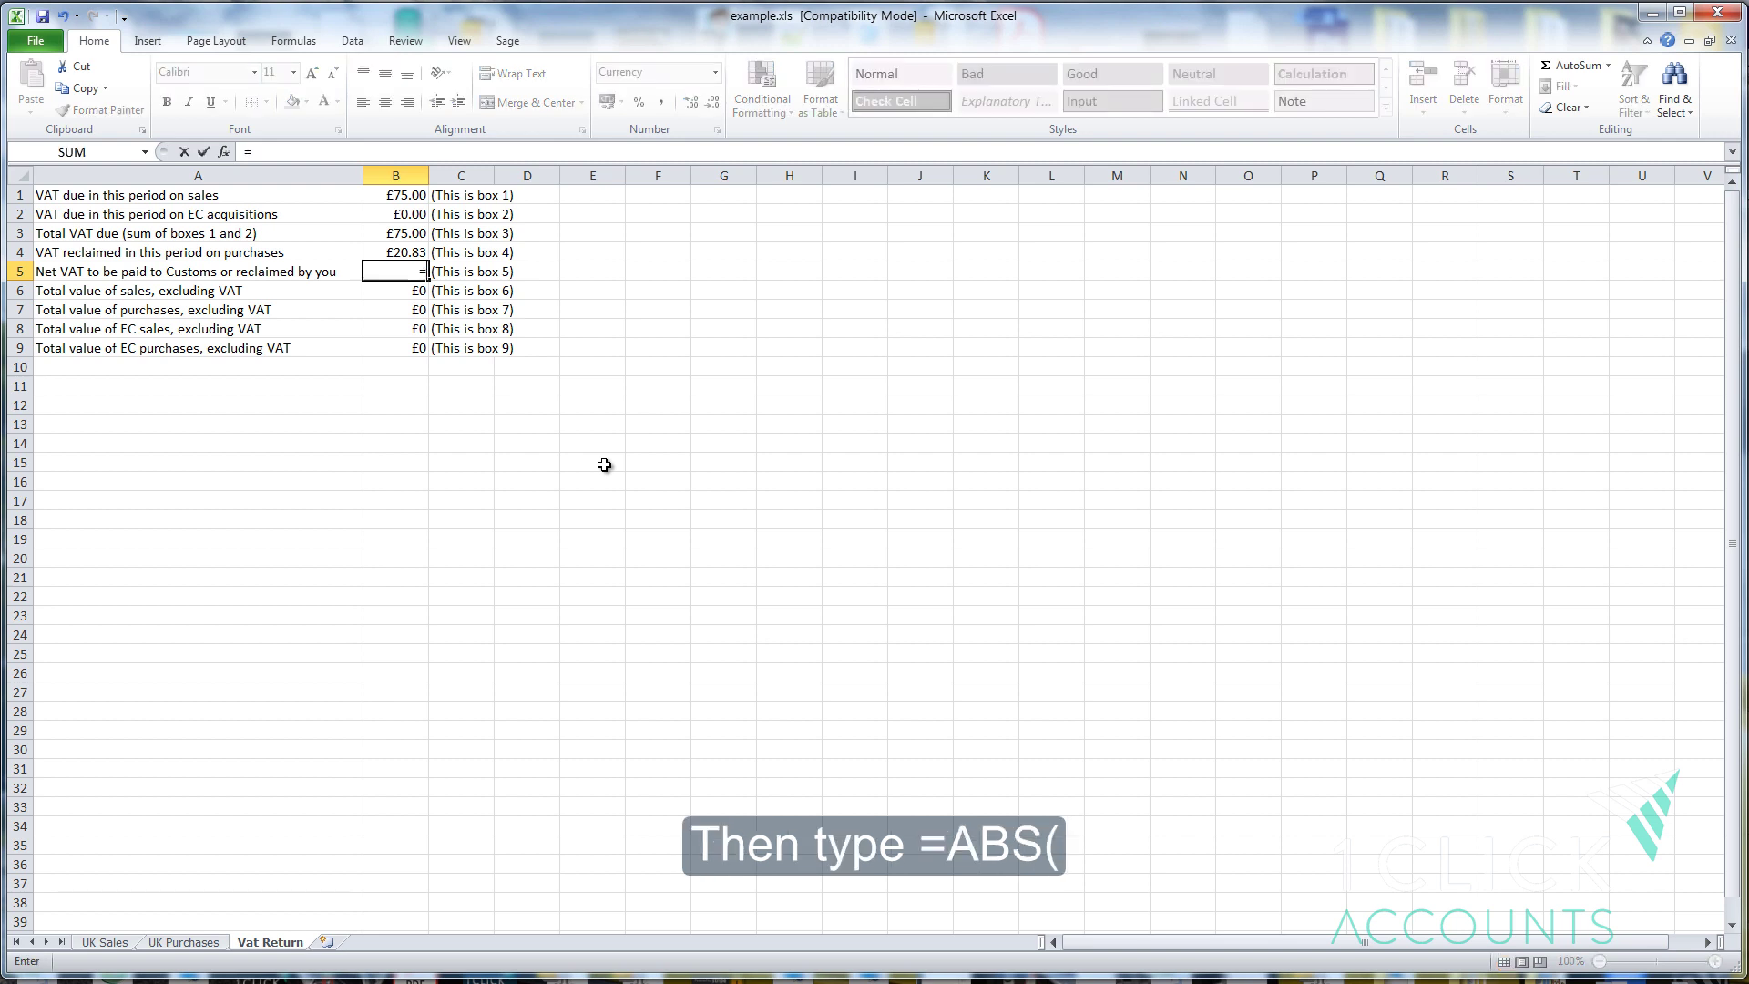
type("ABS")
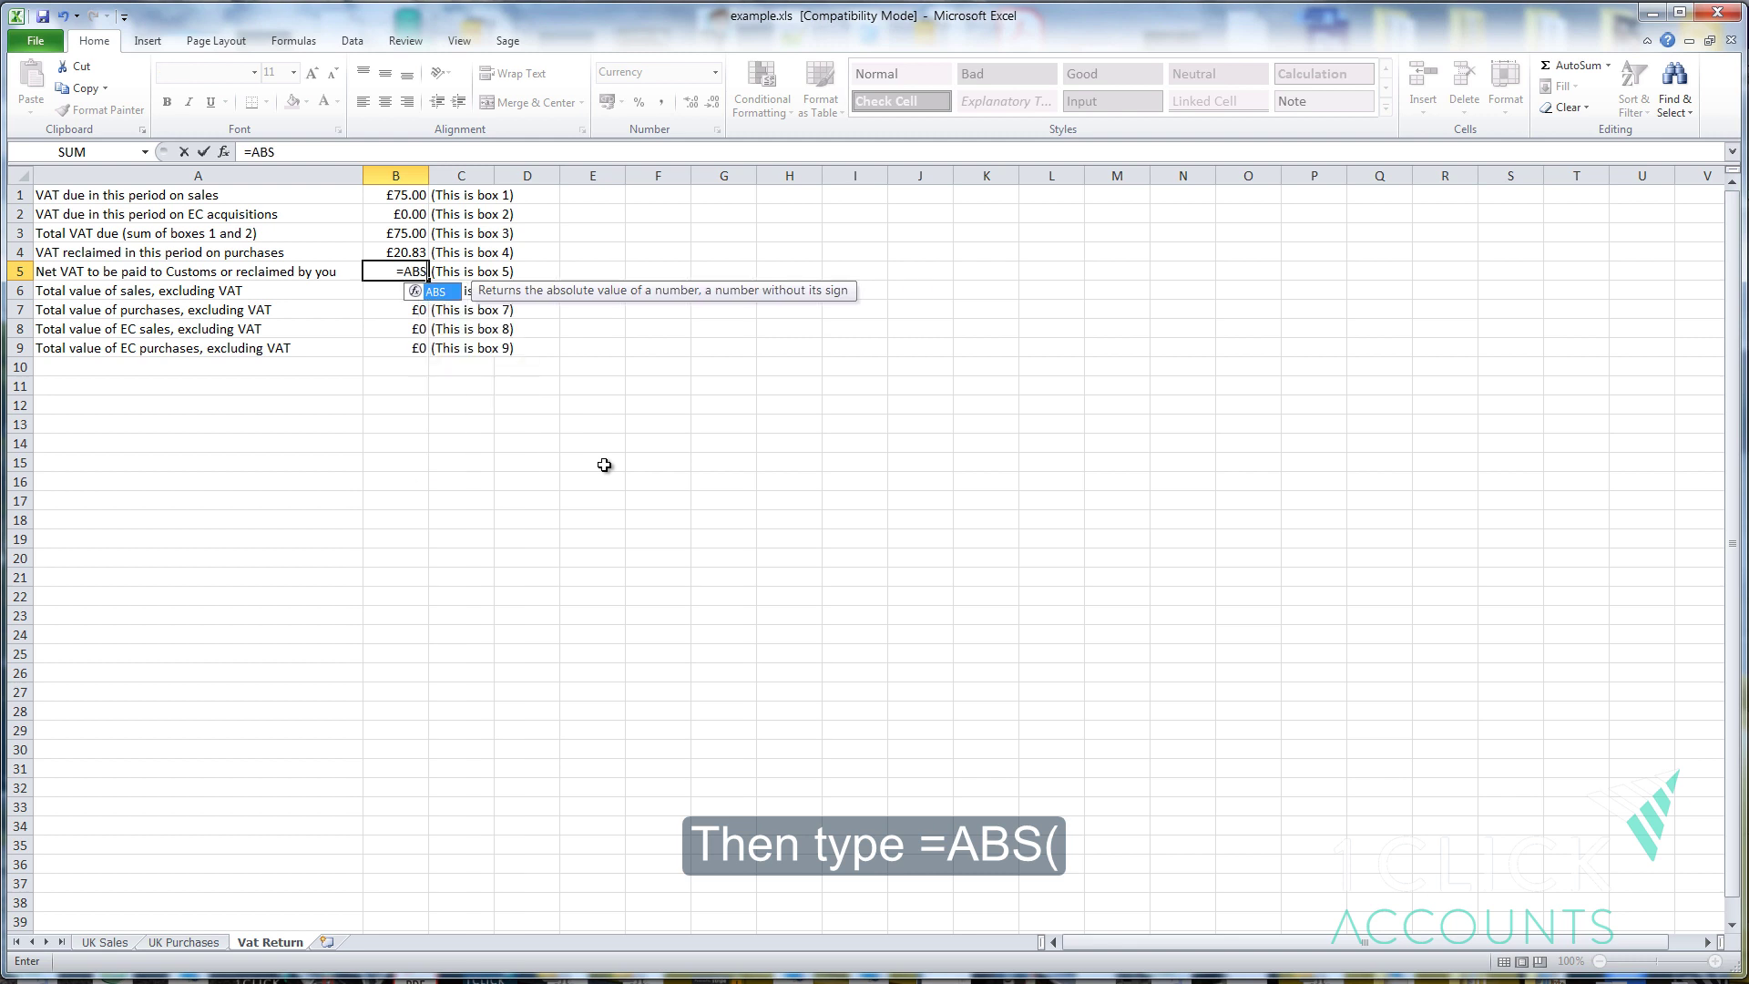
type("(")
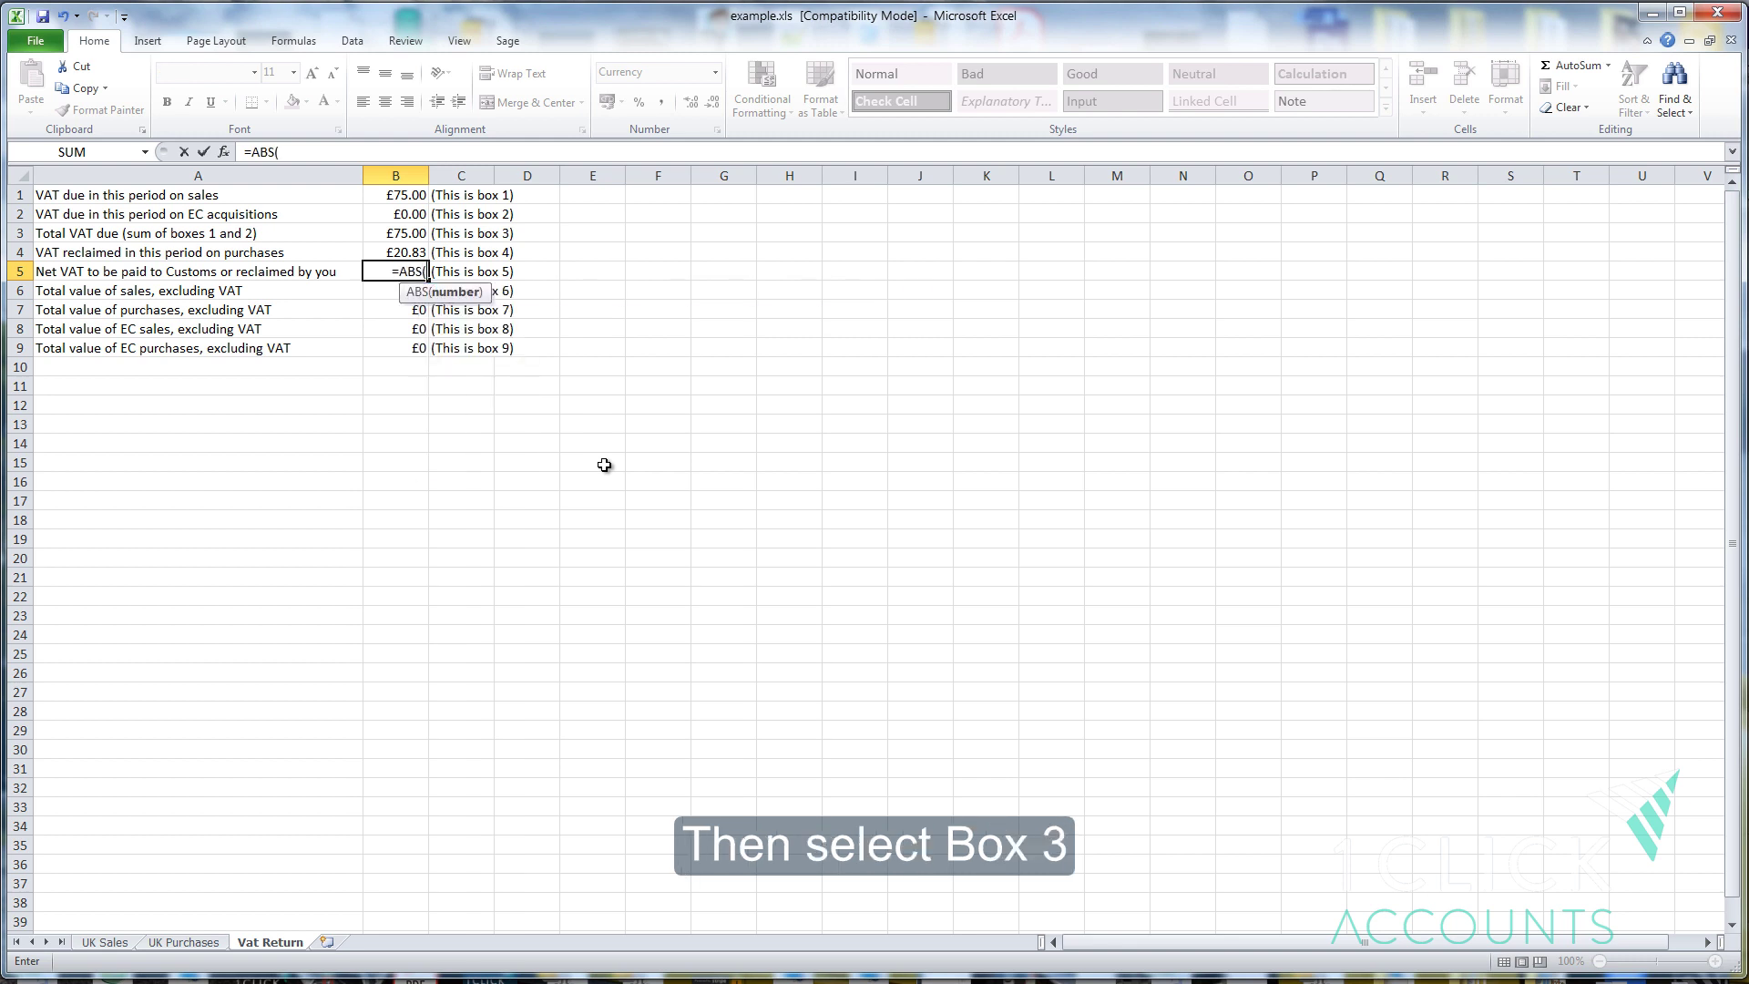
left_click(391, 234)
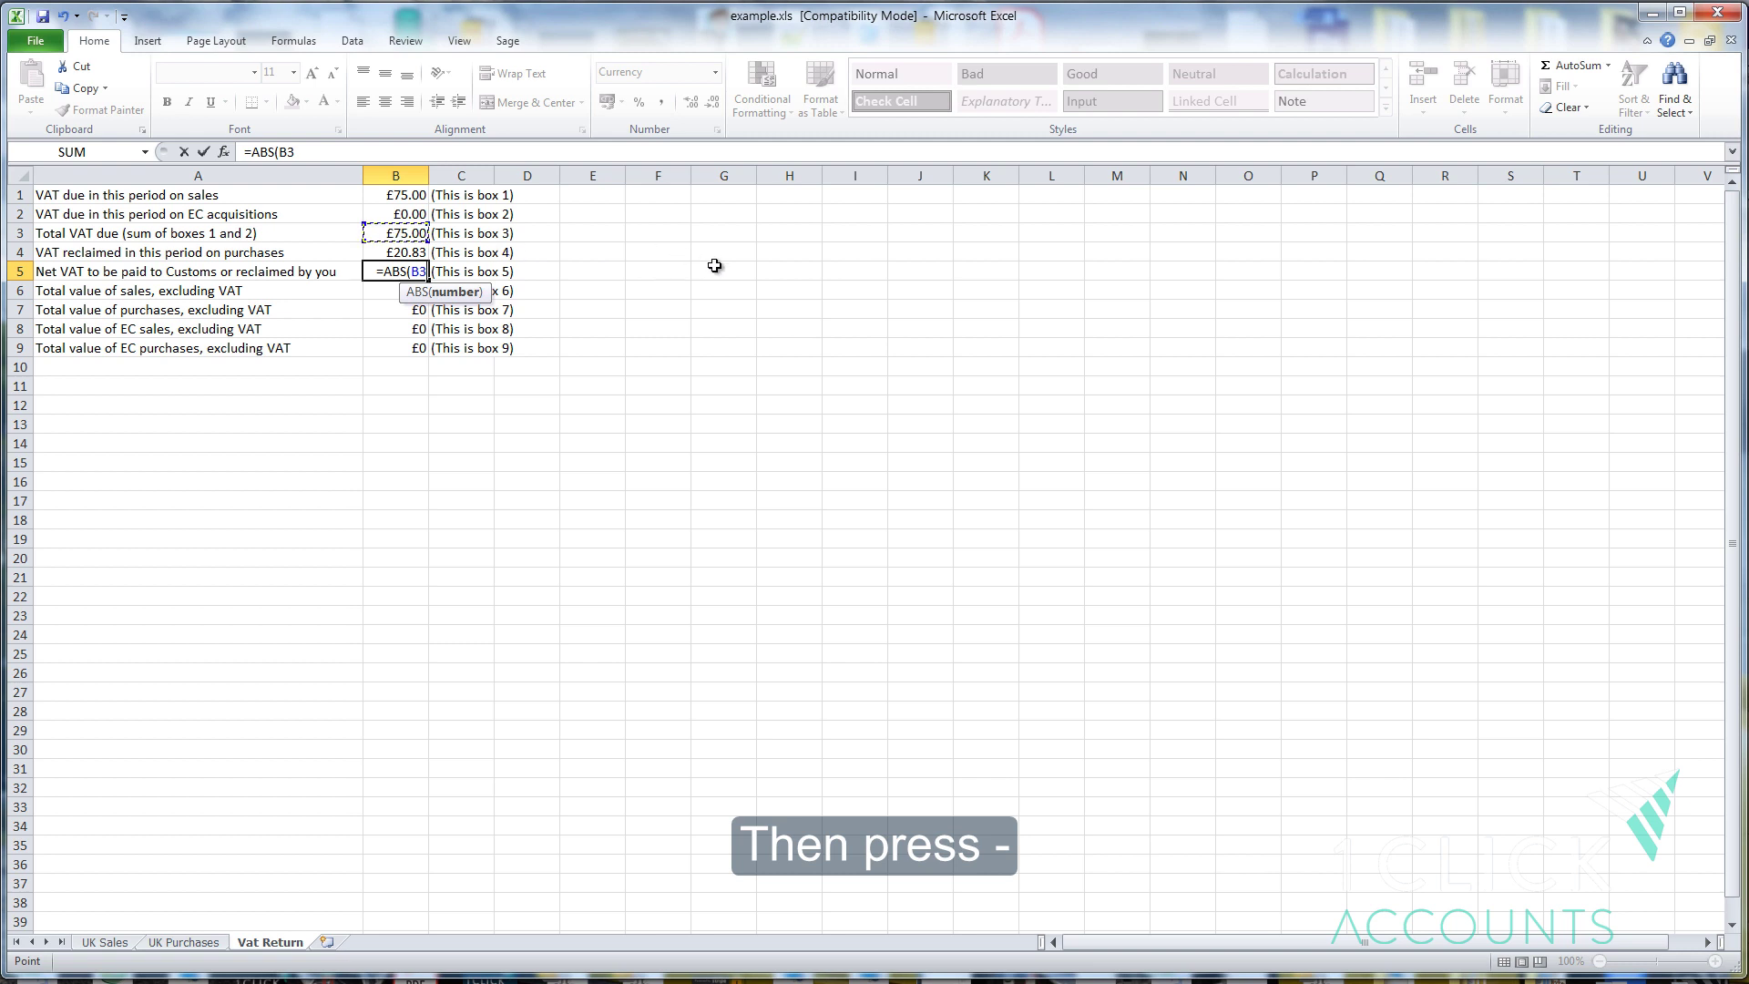
type("-")
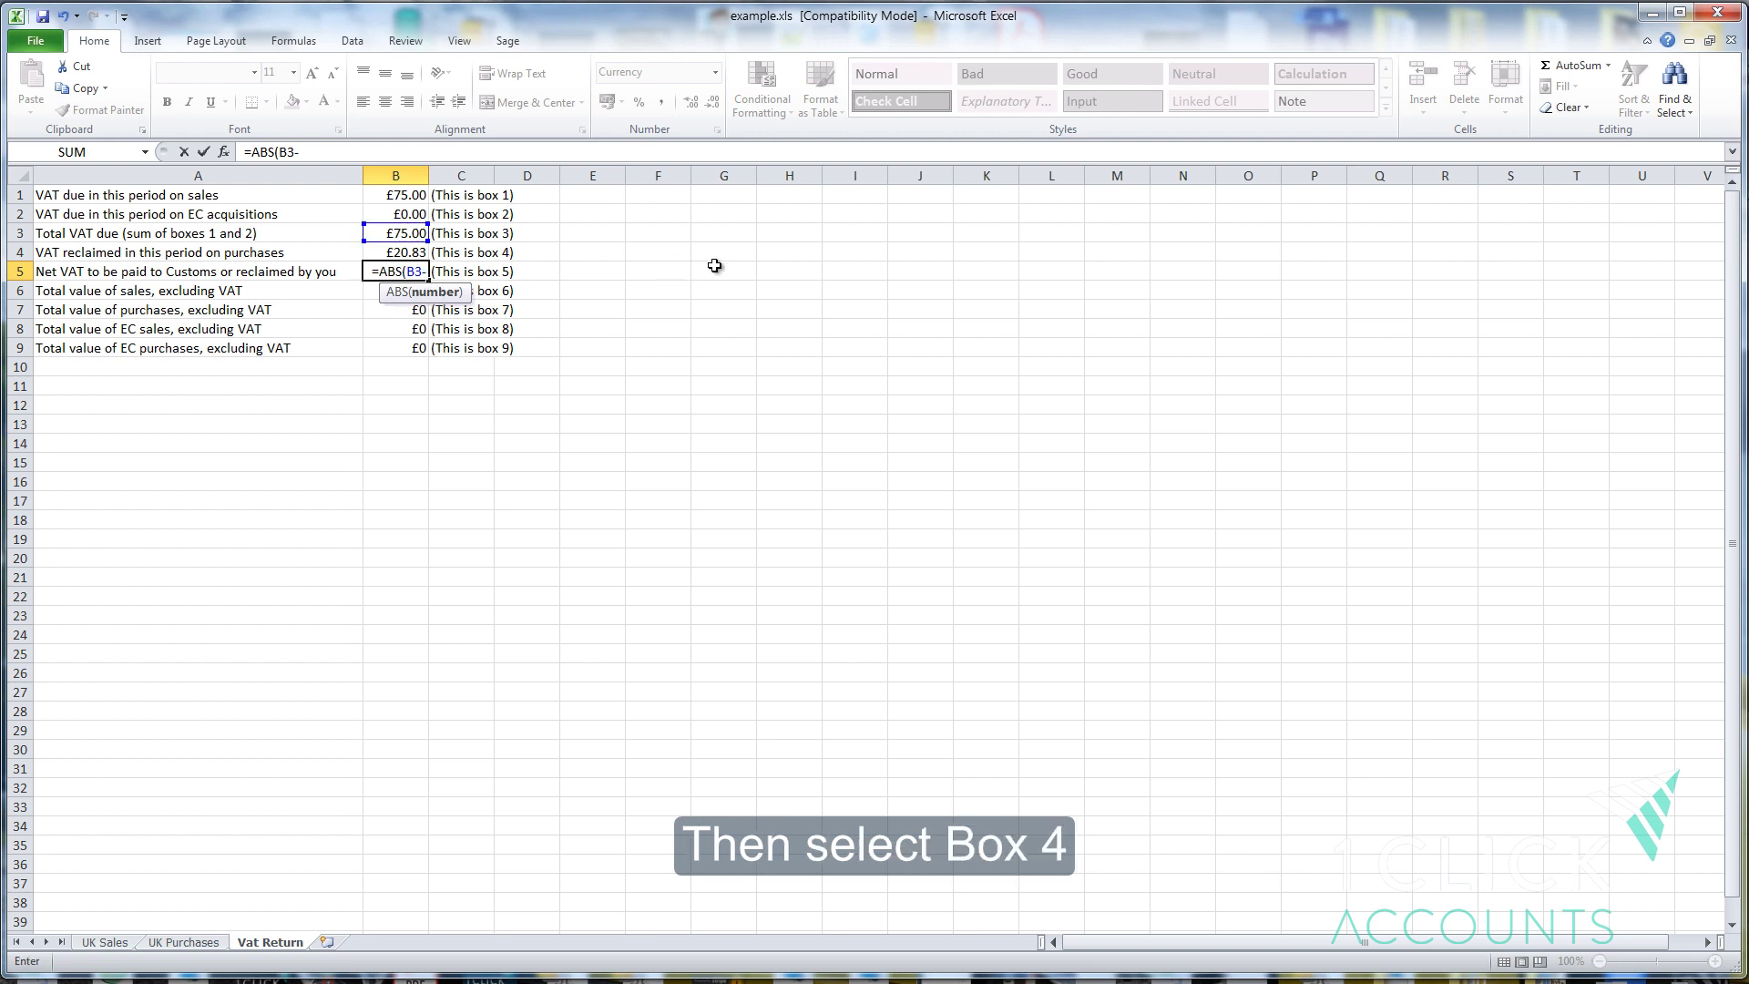
left_click(399, 252)
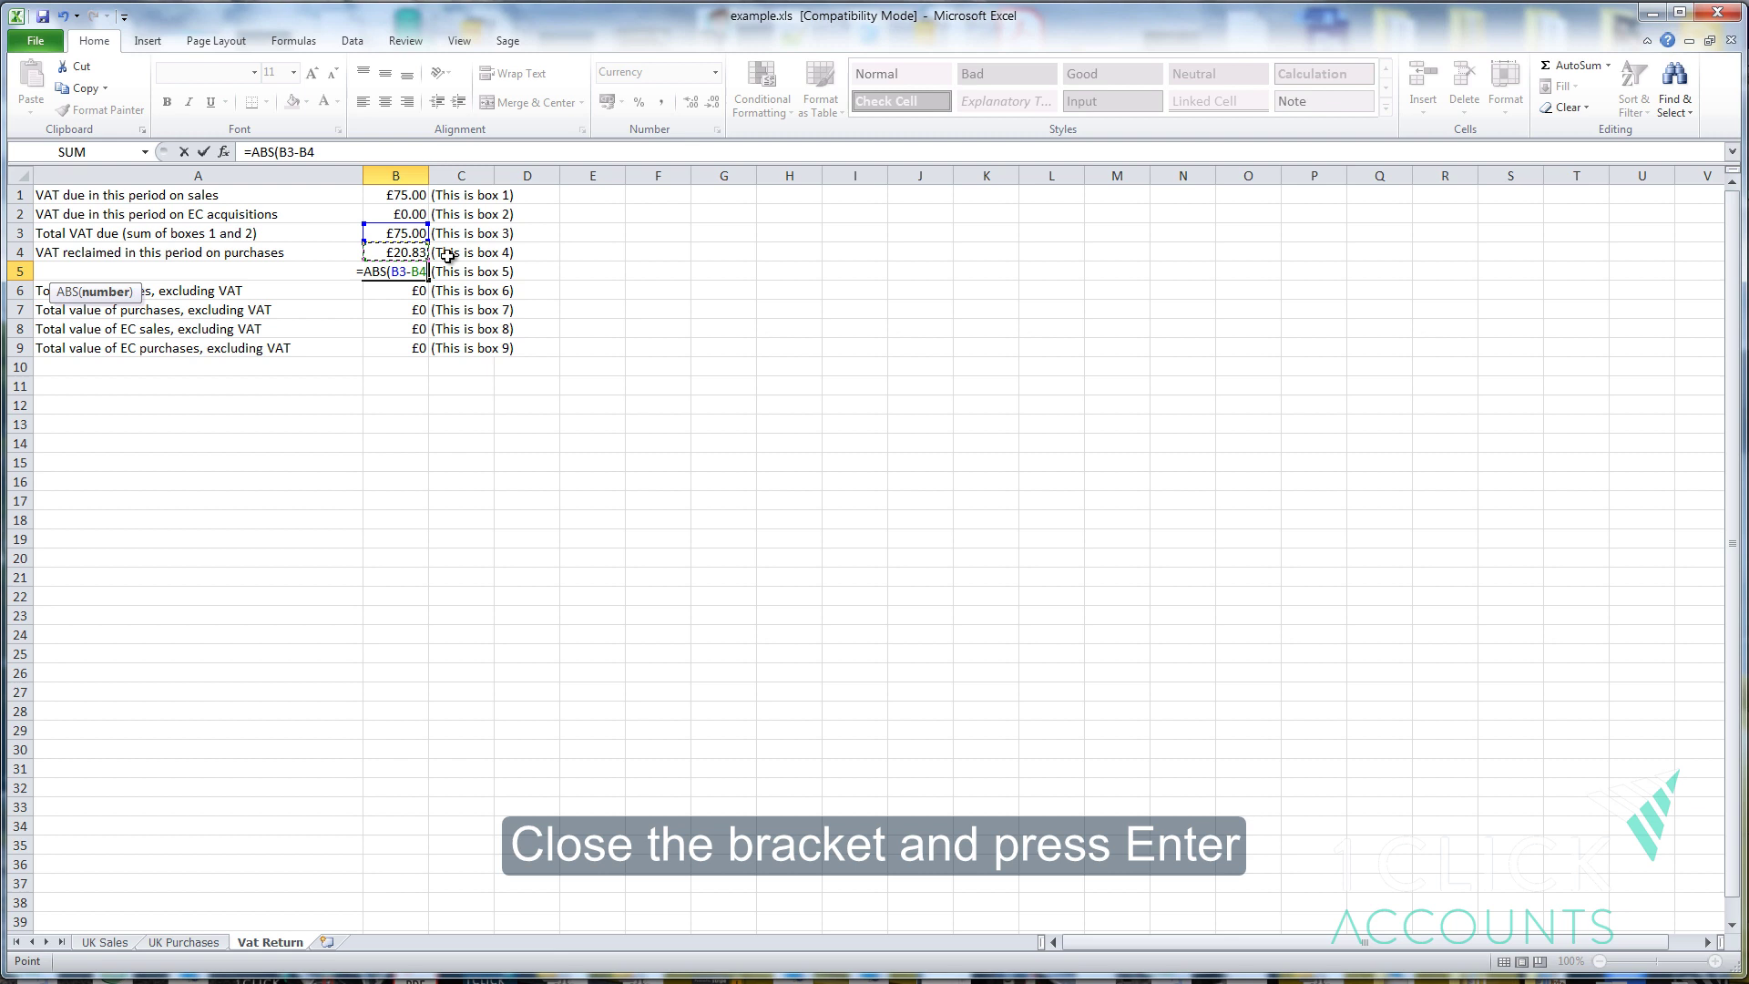
type(")")
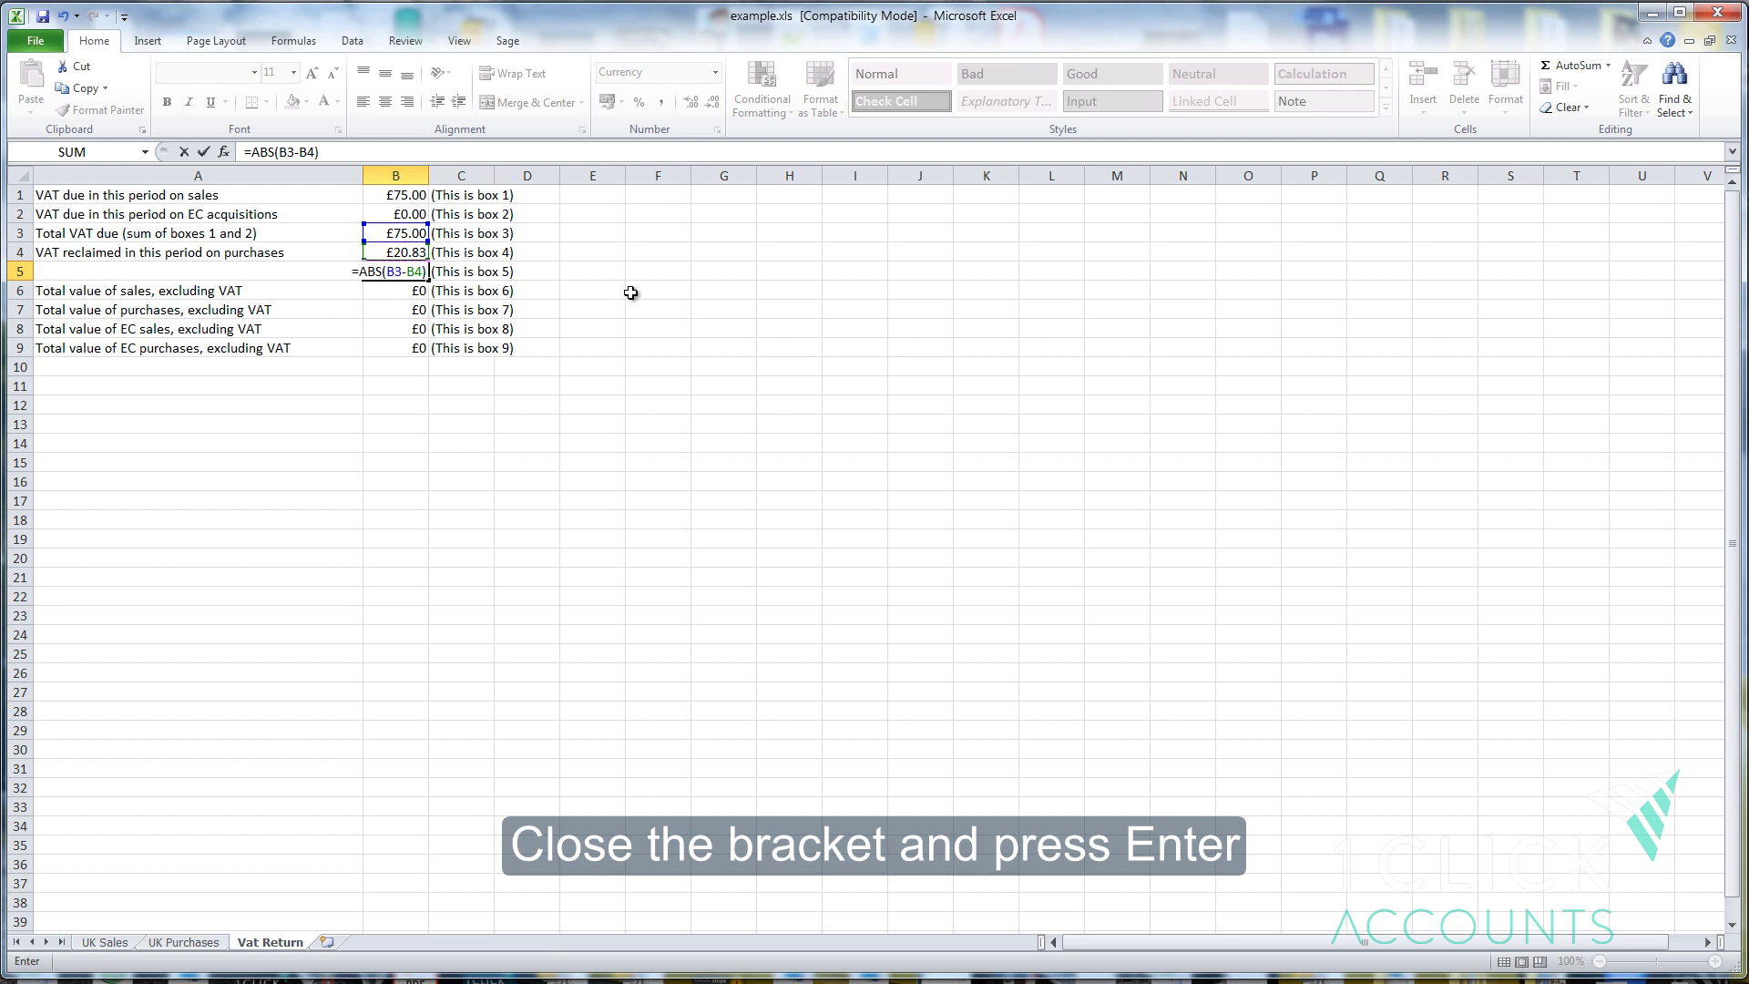
key("Return")
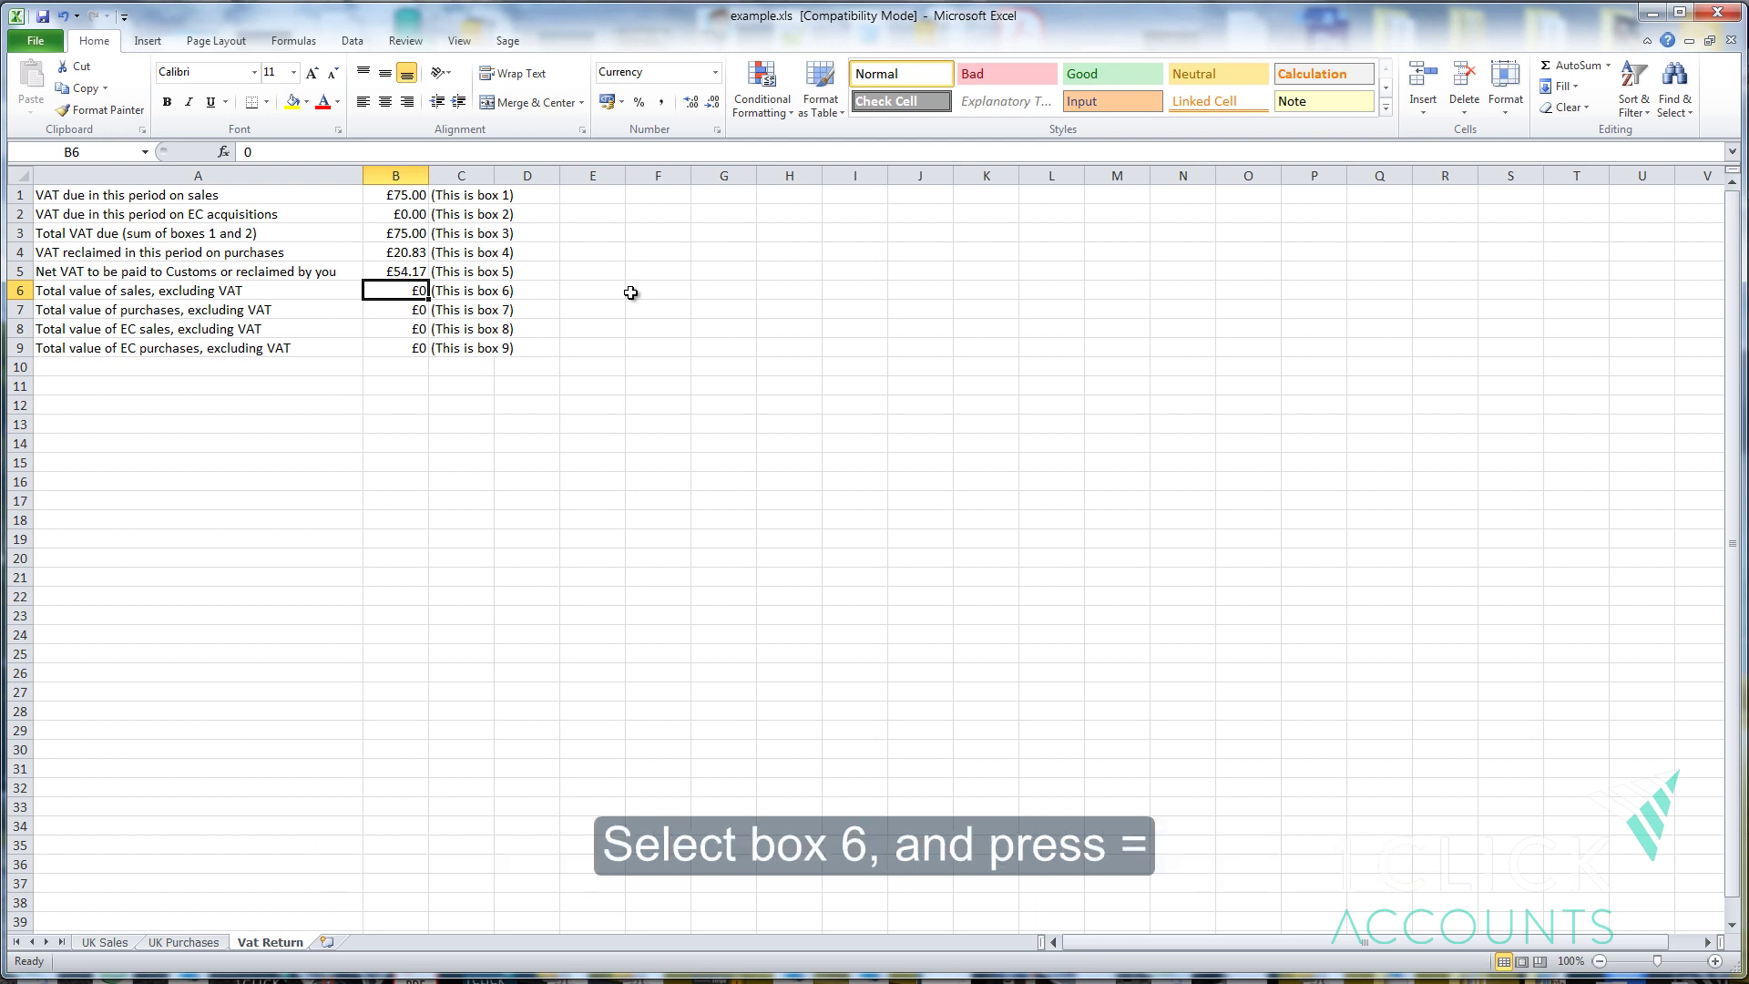
- Link box 6 to the UK Sales net total in G11, showing £375
type("=")
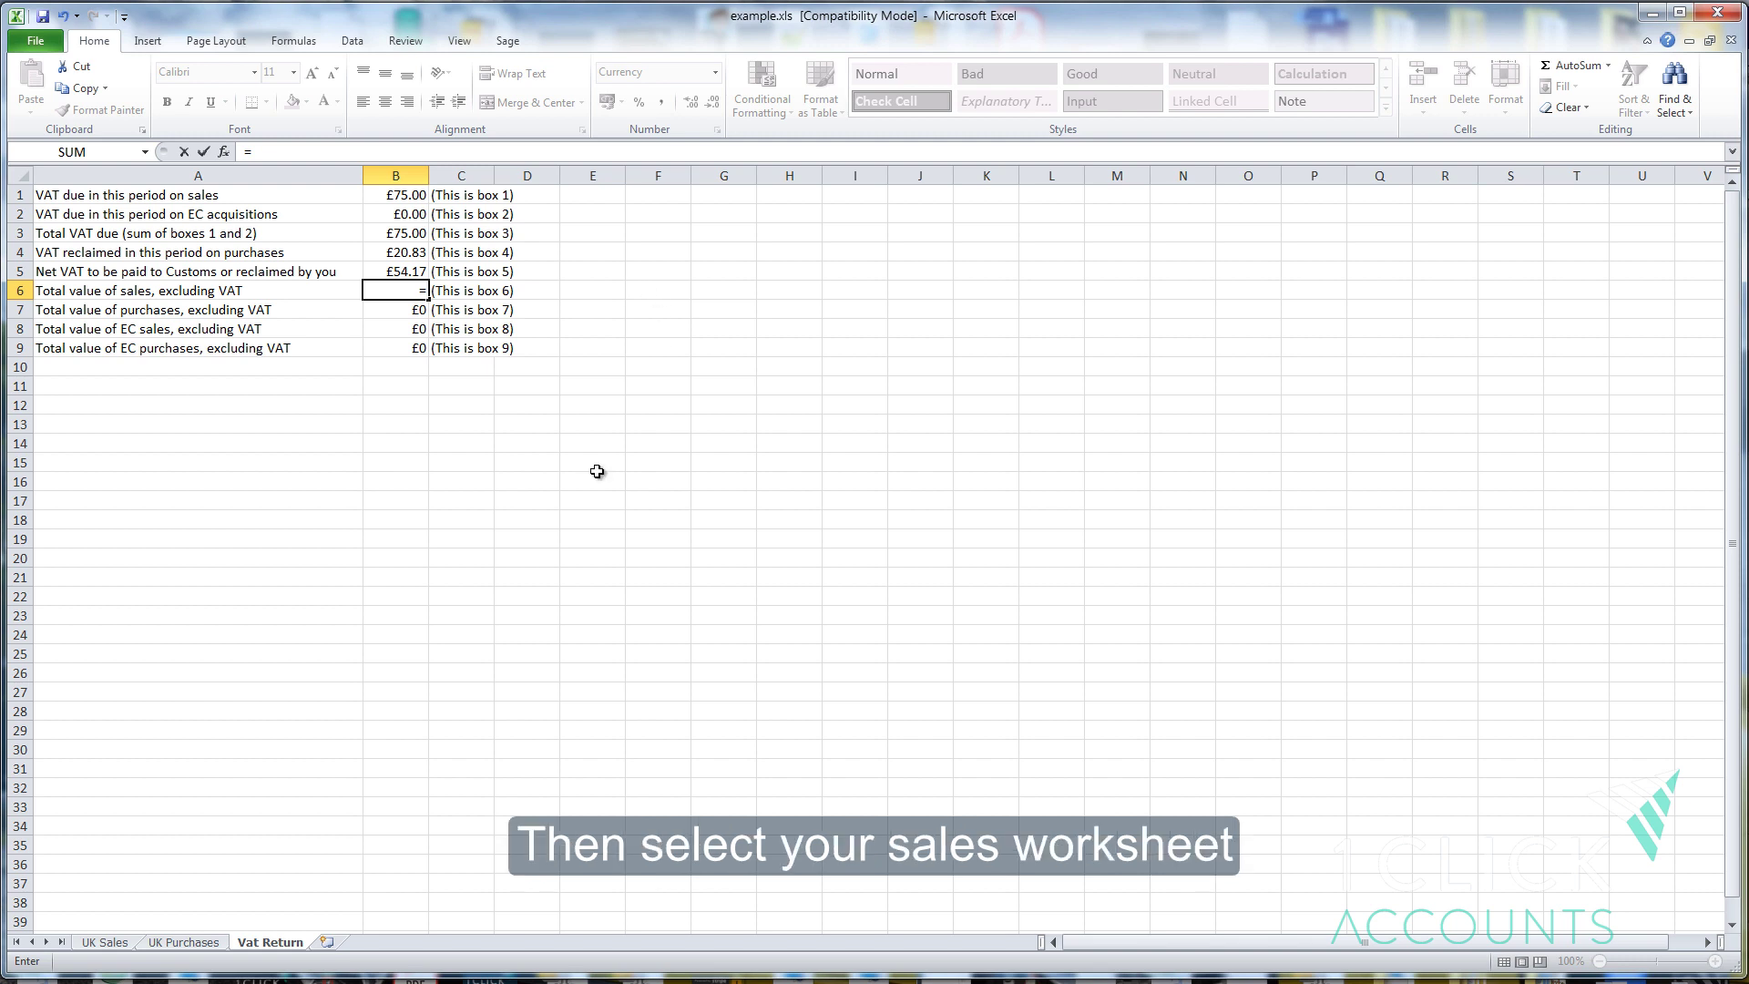
left_click(111, 947)
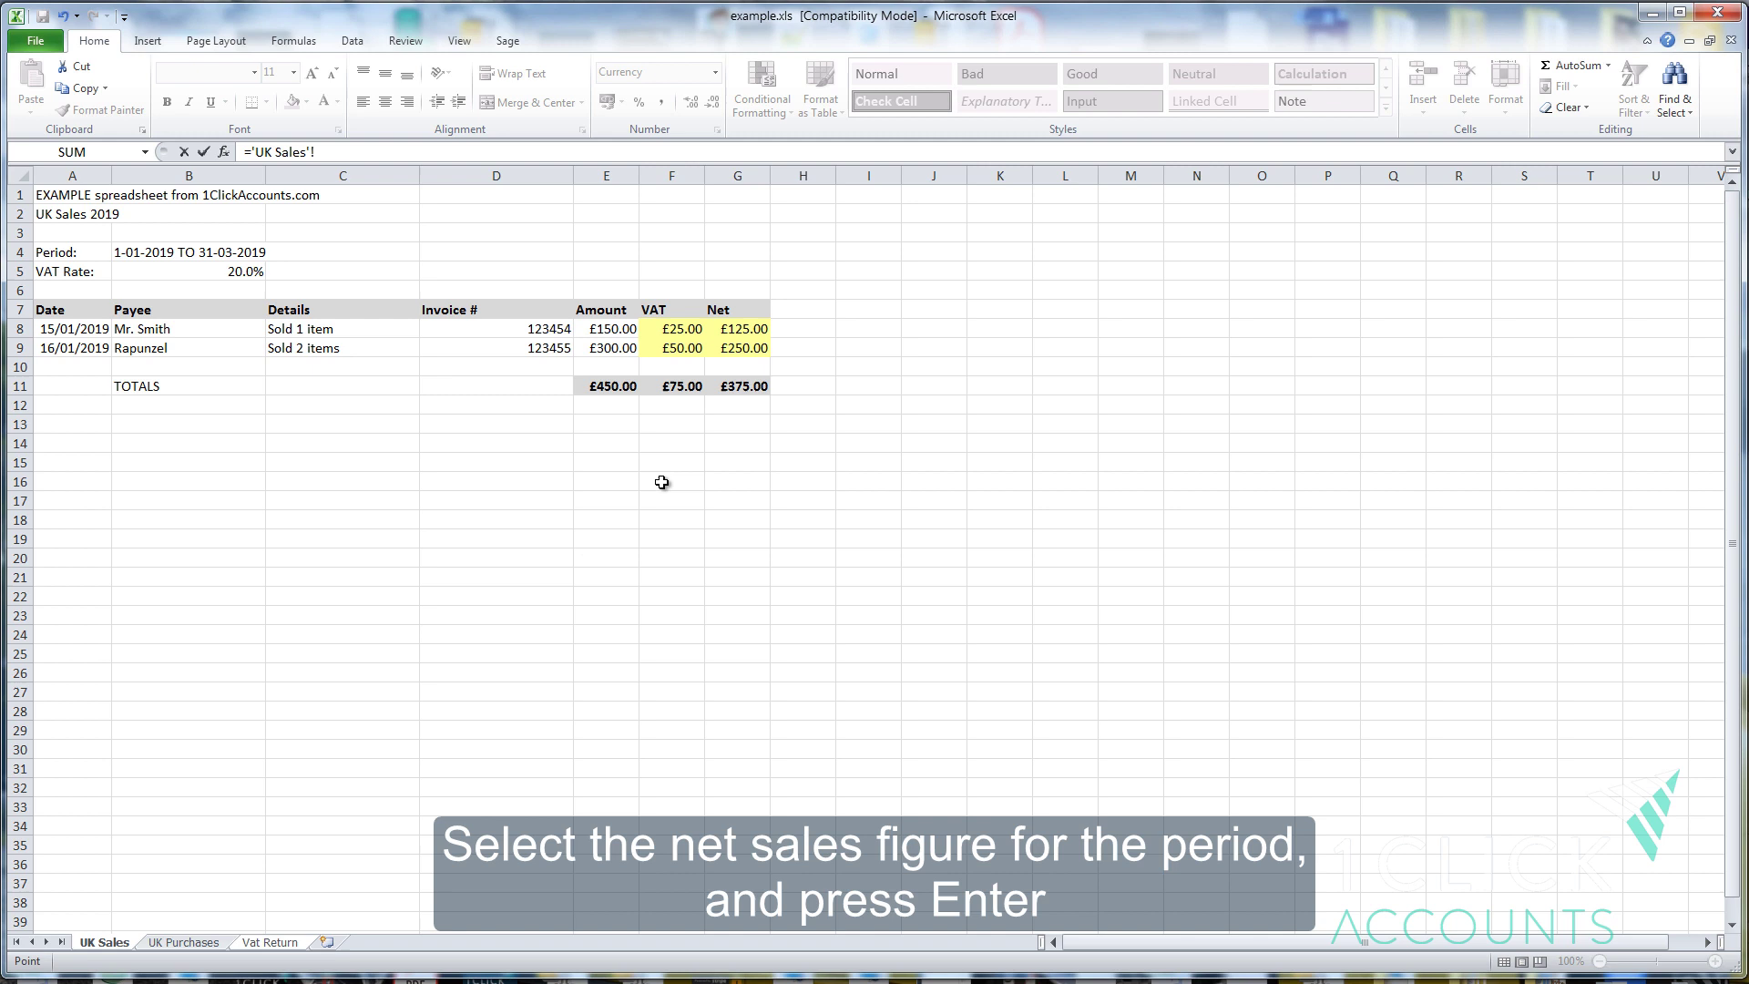
left_click(732, 387)
key("Return")
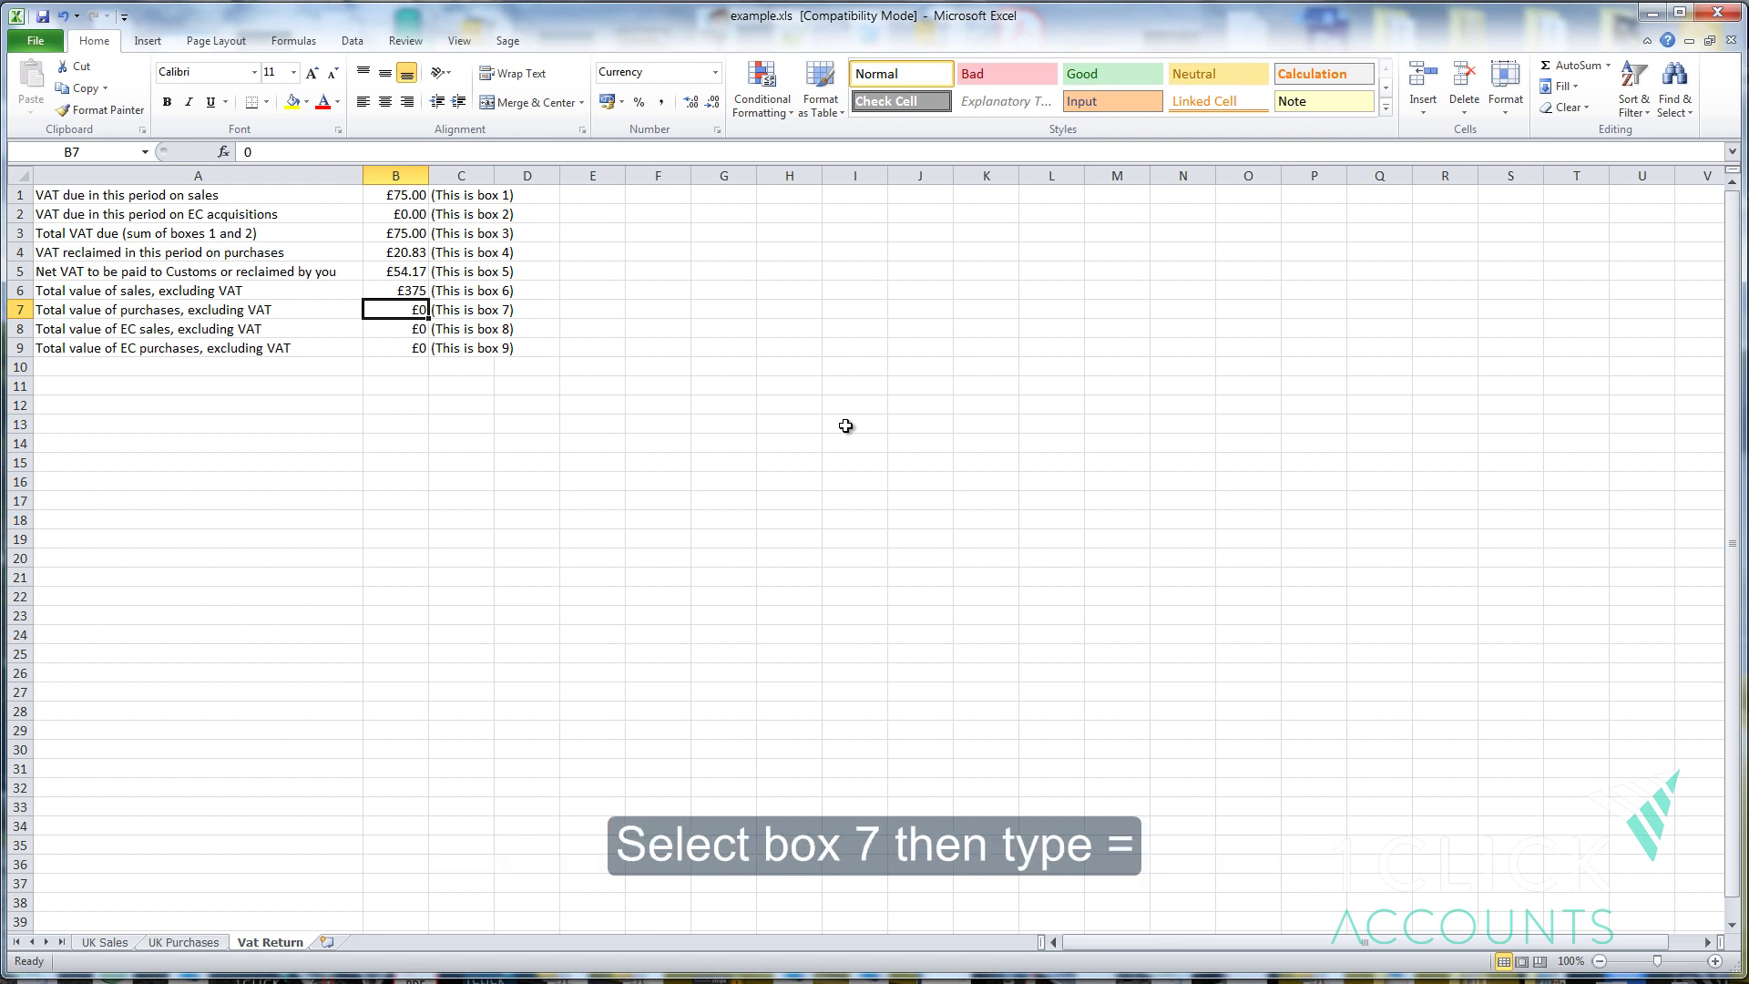
- Point box 7 at the UK Purchases net total in F11 (£104)
type("=")
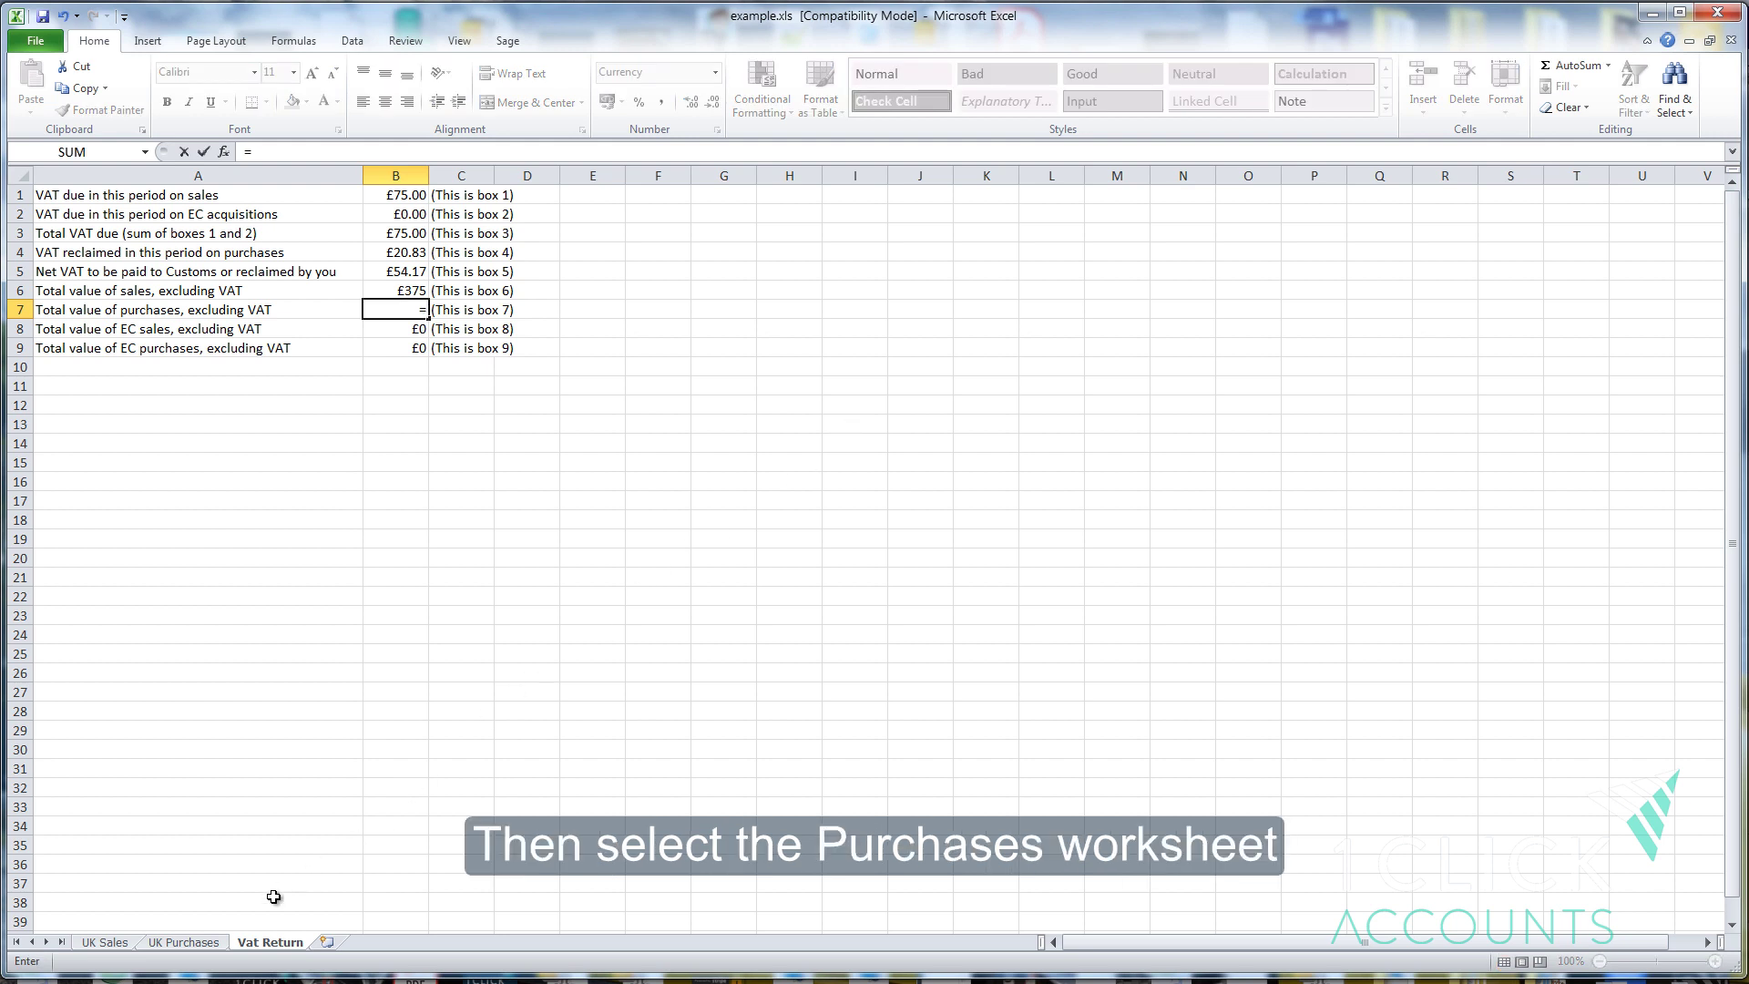
left_click(187, 943)
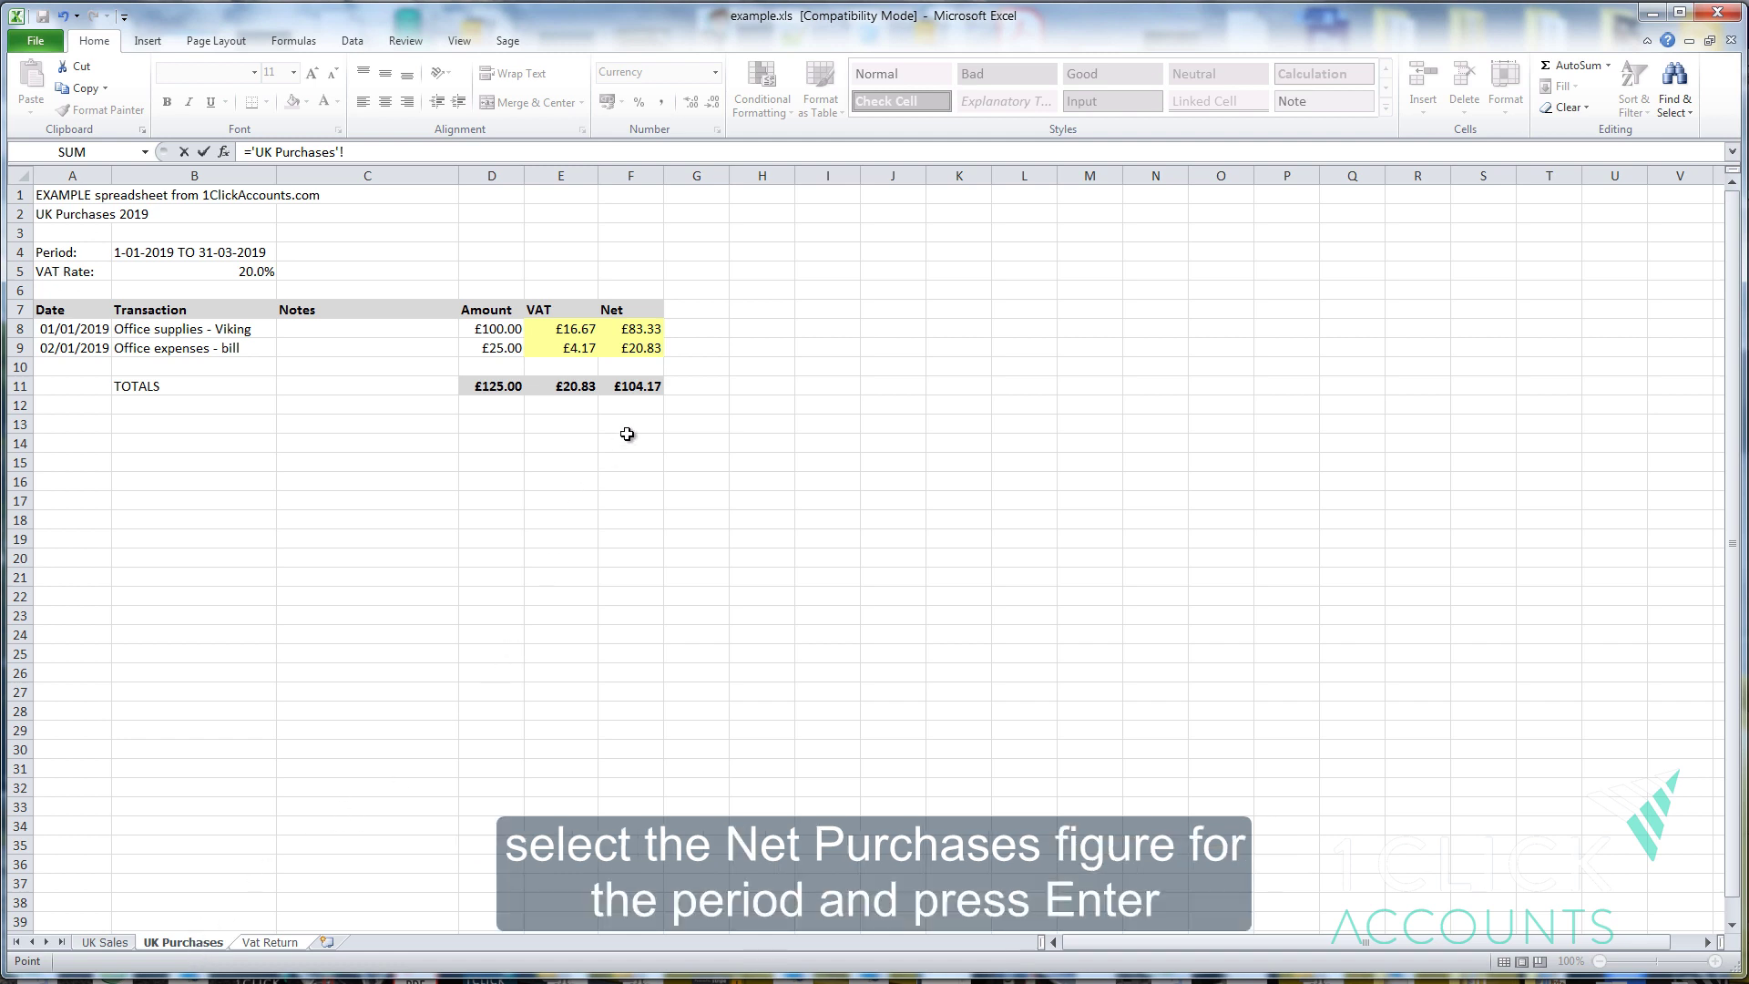
left_click(642, 385)
key("Return")
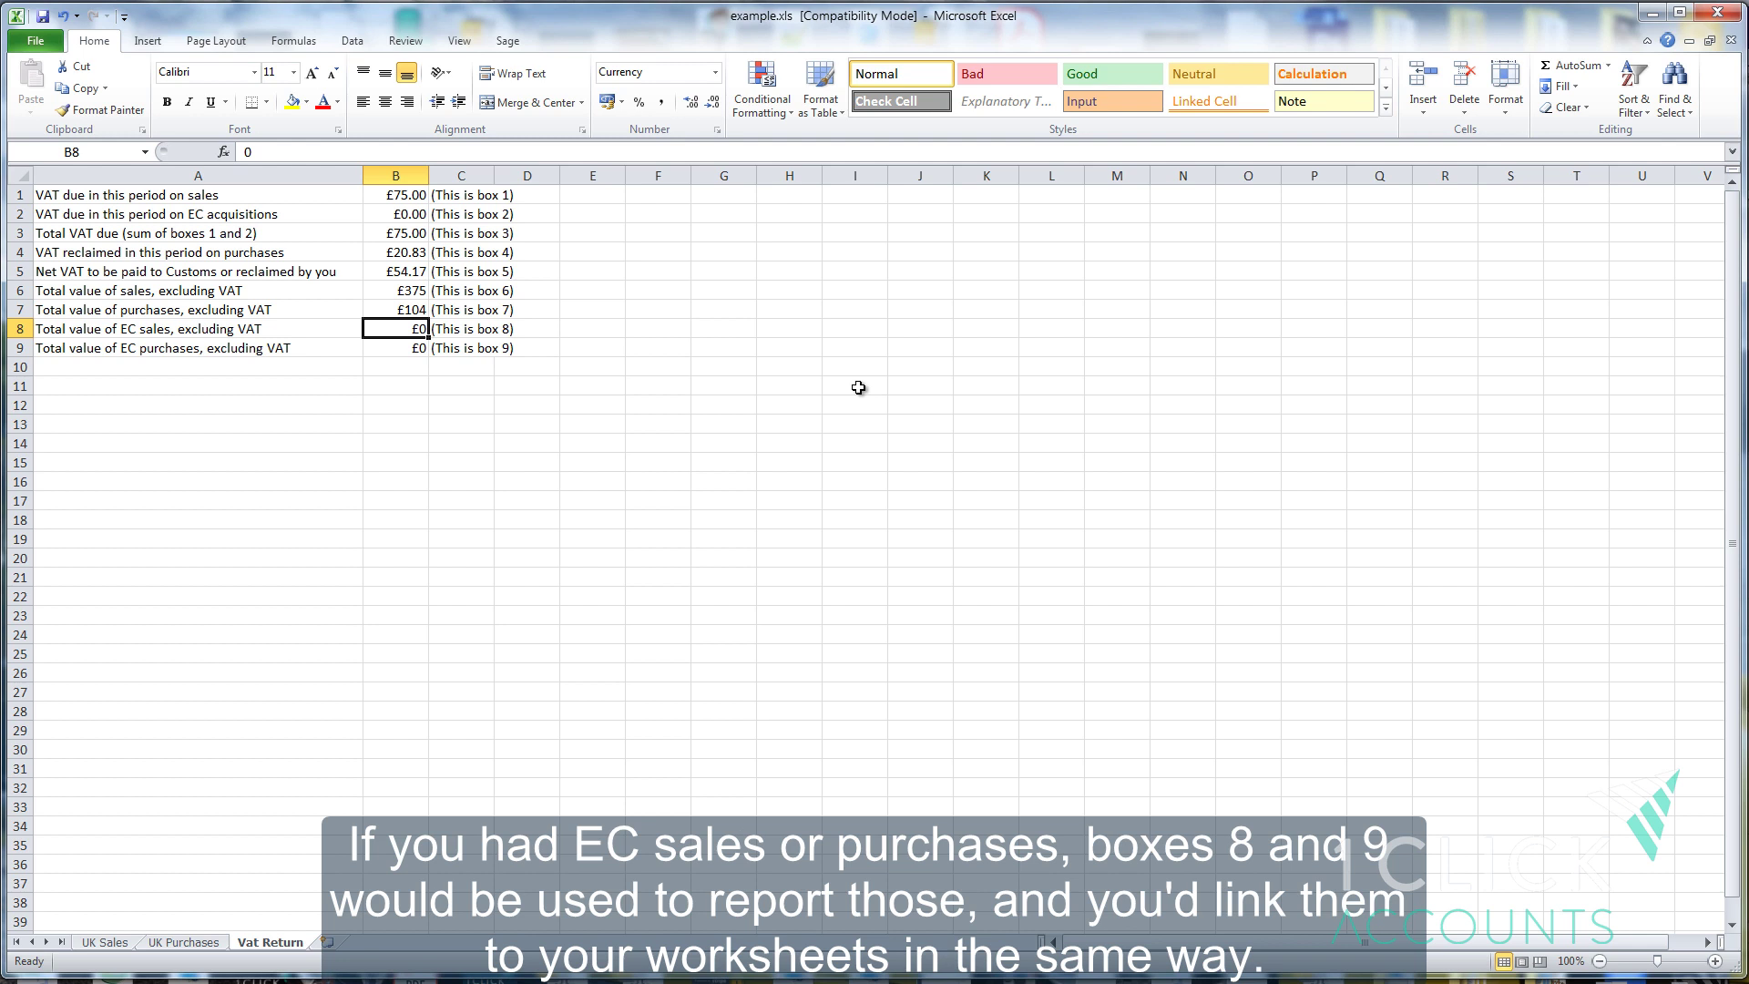
left_click(397, 352)
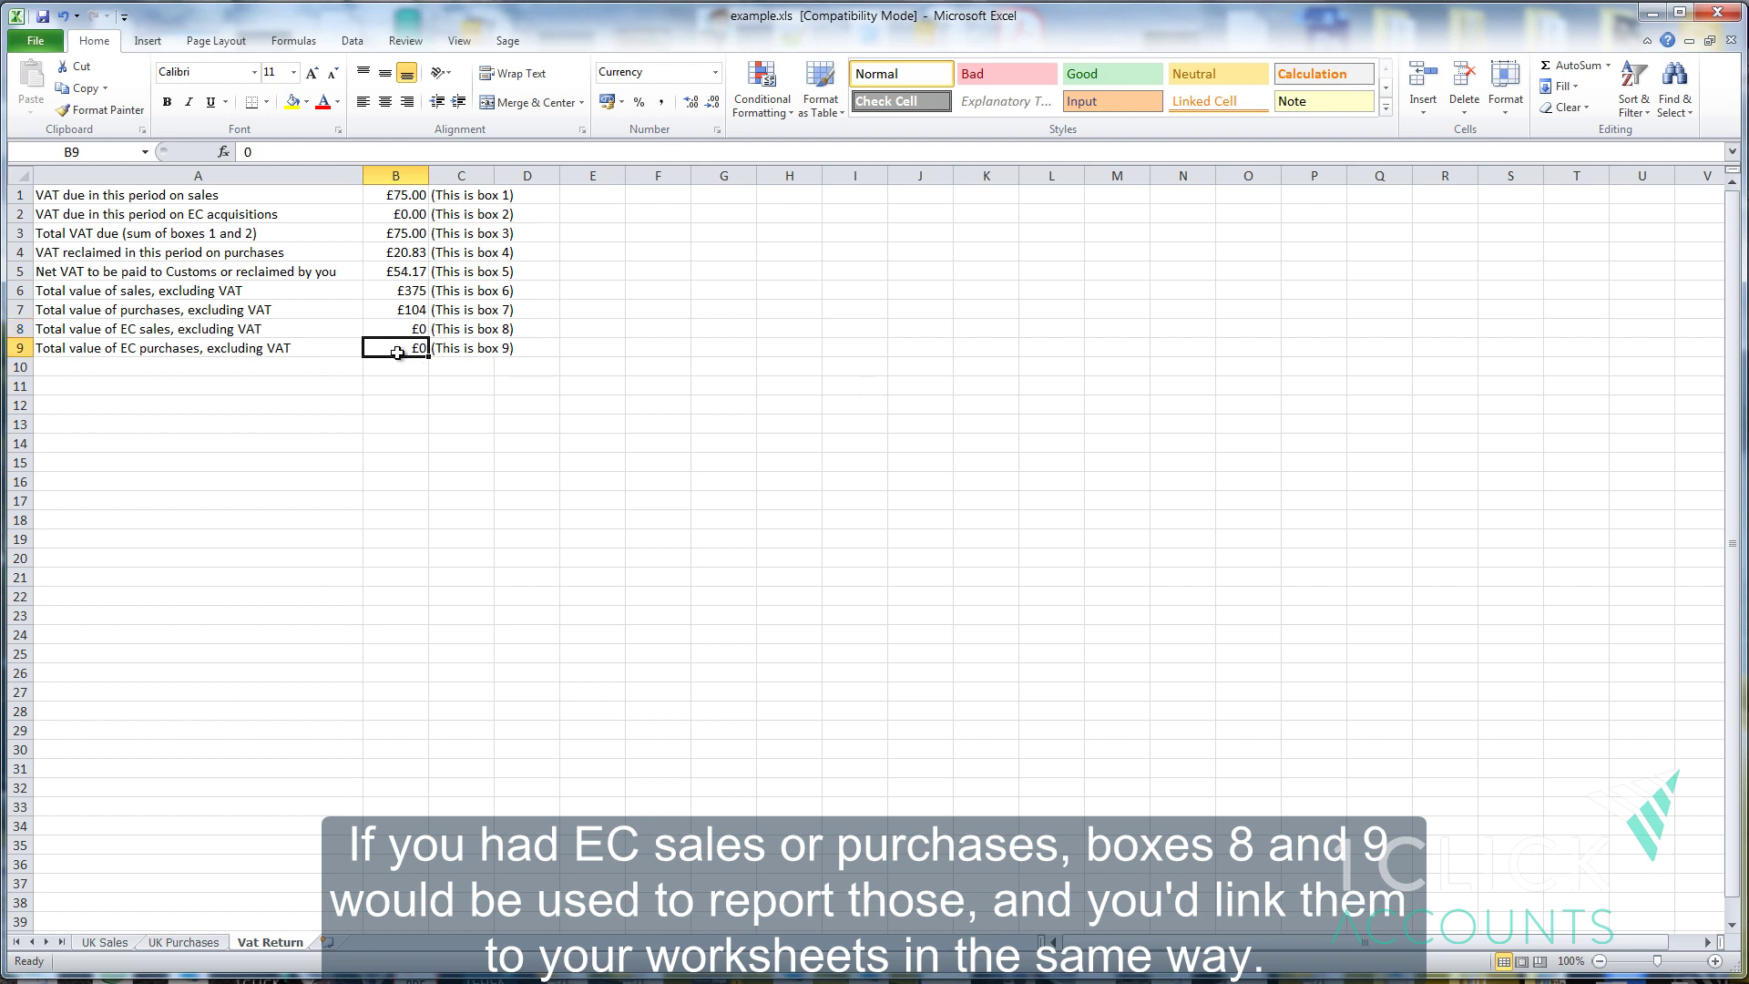